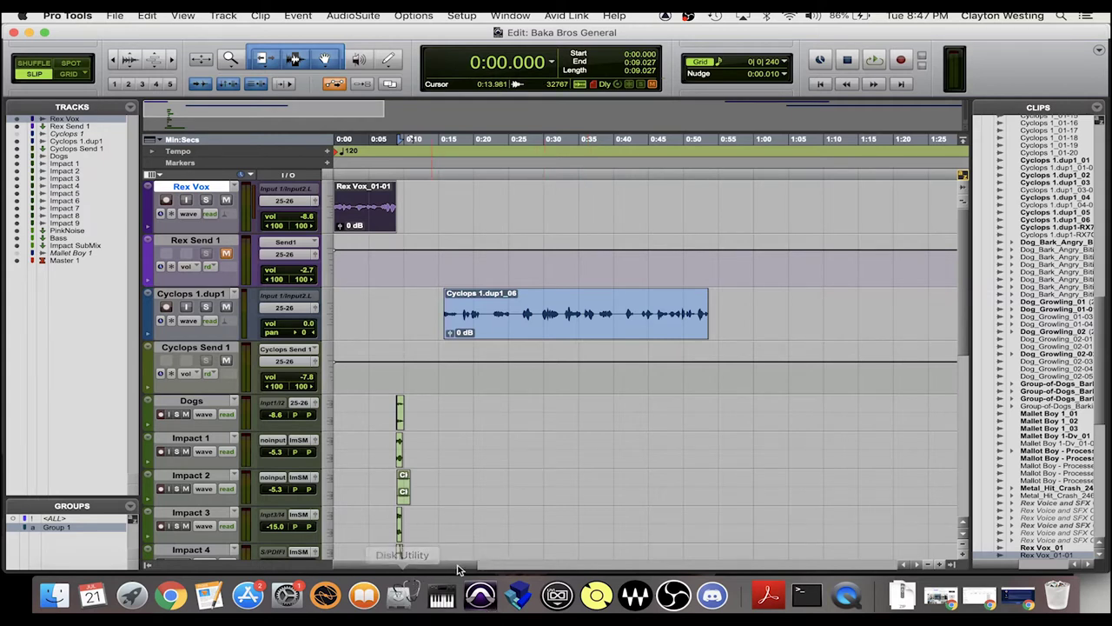
Bring Chrome forward and close the Mafia video tab
{"action": "left_click", "coordinate": [172, 594]}
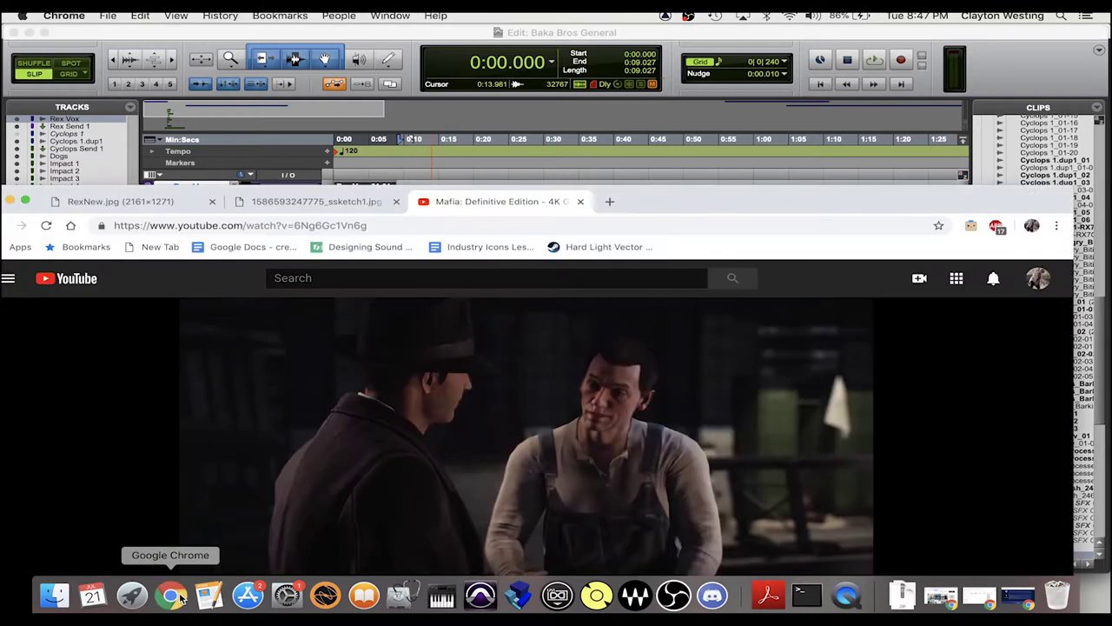
{"action": "left_click", "coordinate": [580, 201]}
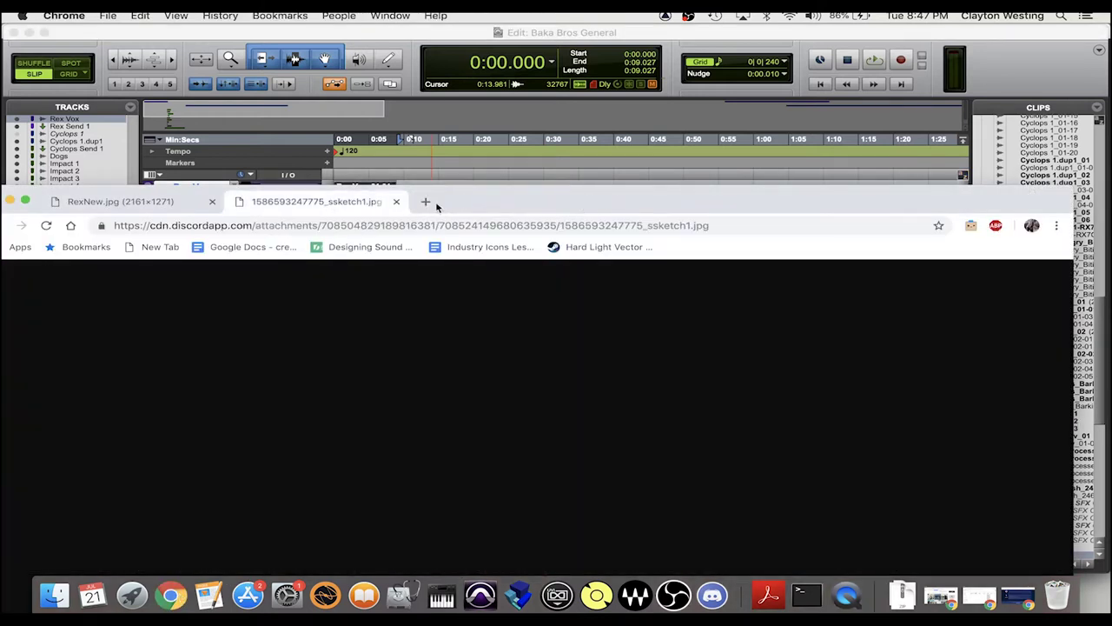
{"action": "mouse_move", "coordinate": [505, 212]}
{"action": "left_mouse_down"}
{"action": "mouse_move", "coordinate": [522, 34]}
{"action": "mouse_move", "coordinate": [533, 30]}
{"action": "left_mouse_up"}
View the character concept sketch, then return to the RexNew.jpg armored Doberman render
{"action": "key", "text": "ctrl+shift+Tab"}
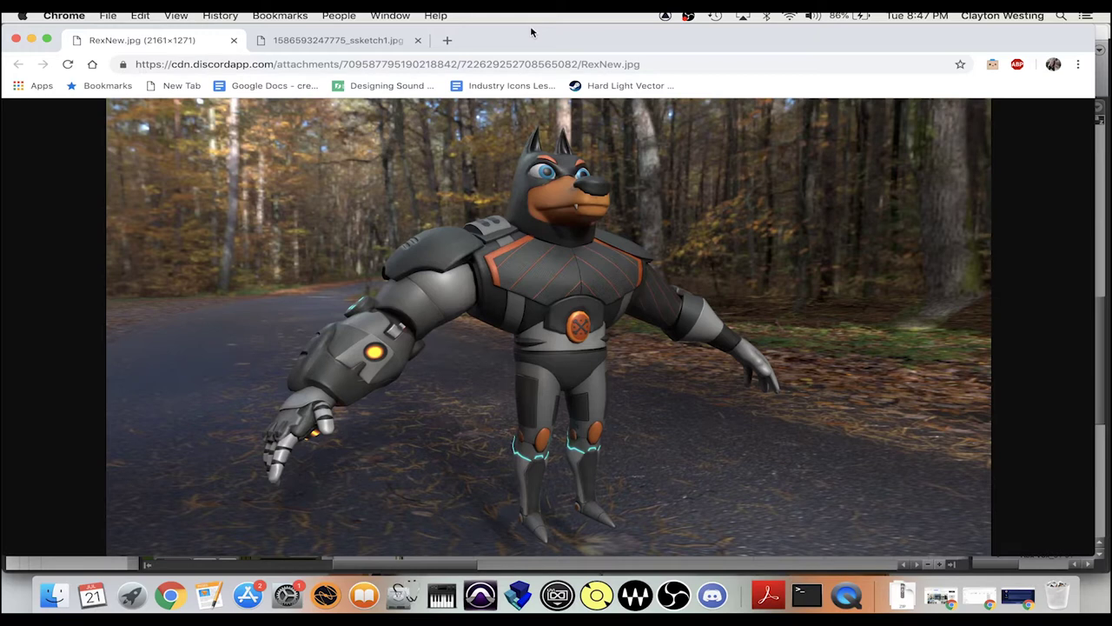
{"action": "left_click_drag", "start_coordinate": [530, 27], "coordinate": [531, 42]}
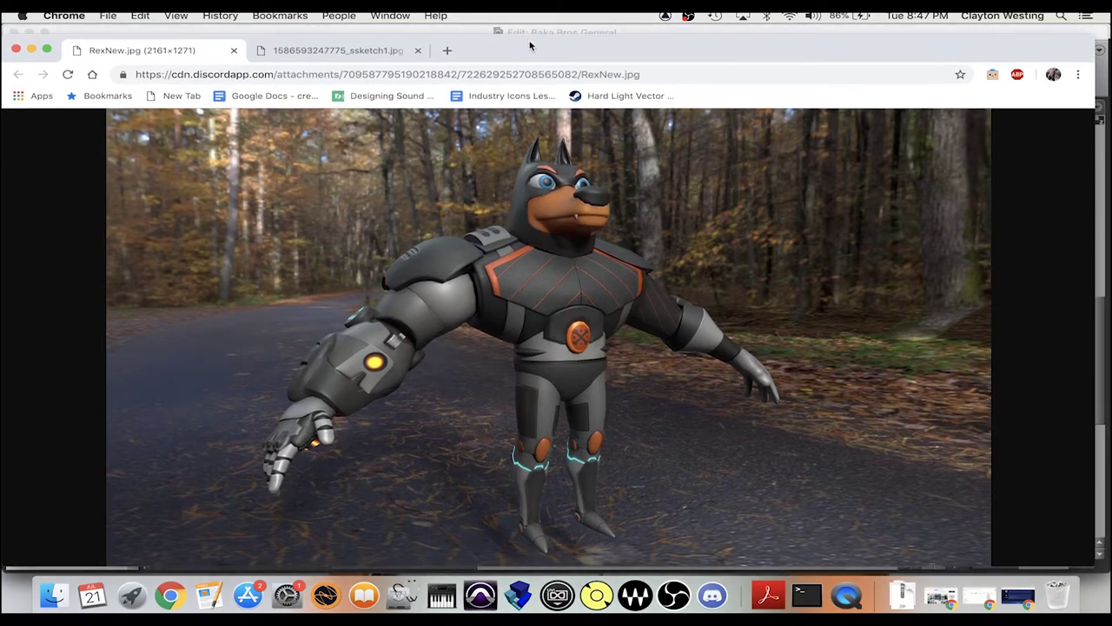
{"action": "left_click", "coordinate": [375, 64]}
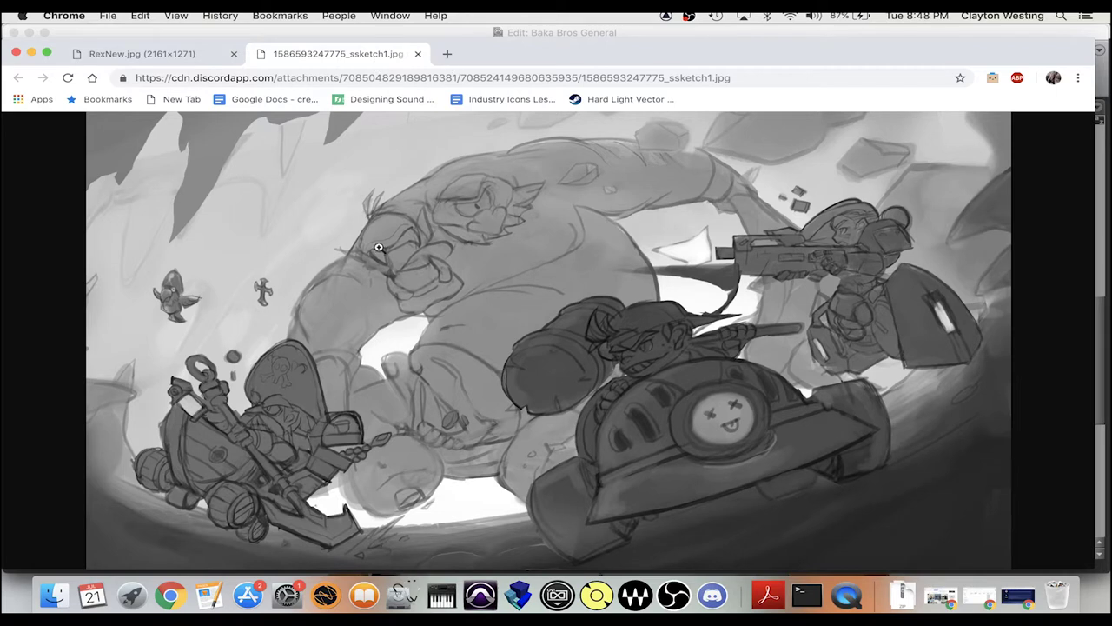
{"action": "left_click_drag", "start_coordinate": [531, 50], "coordinate": [533, 43]}
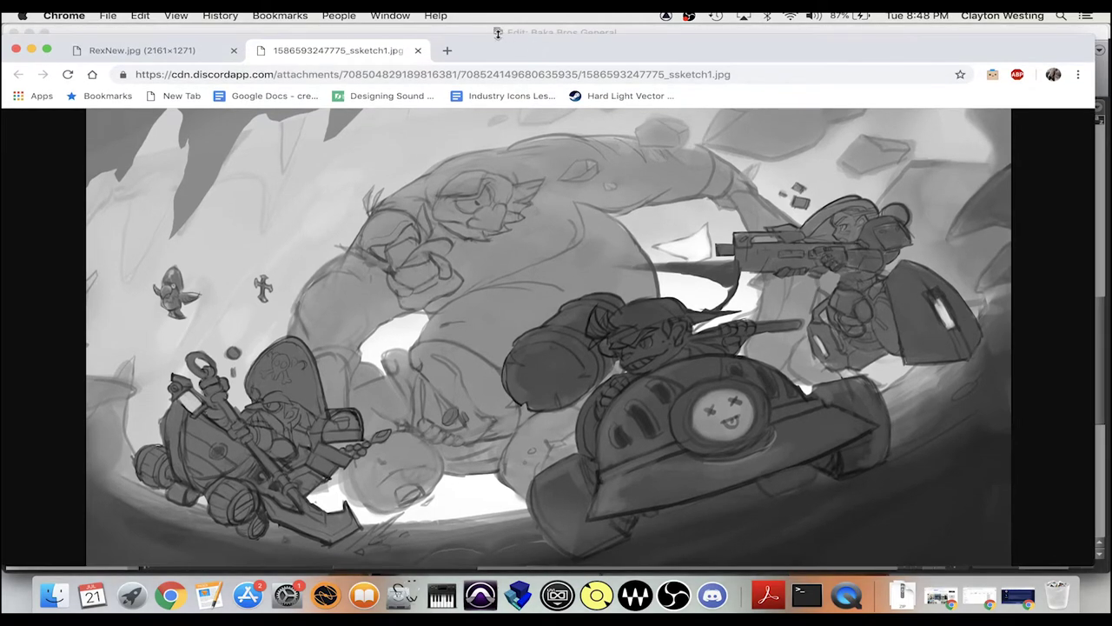
{"action": "left_click", "coordinate": [198, 52]}
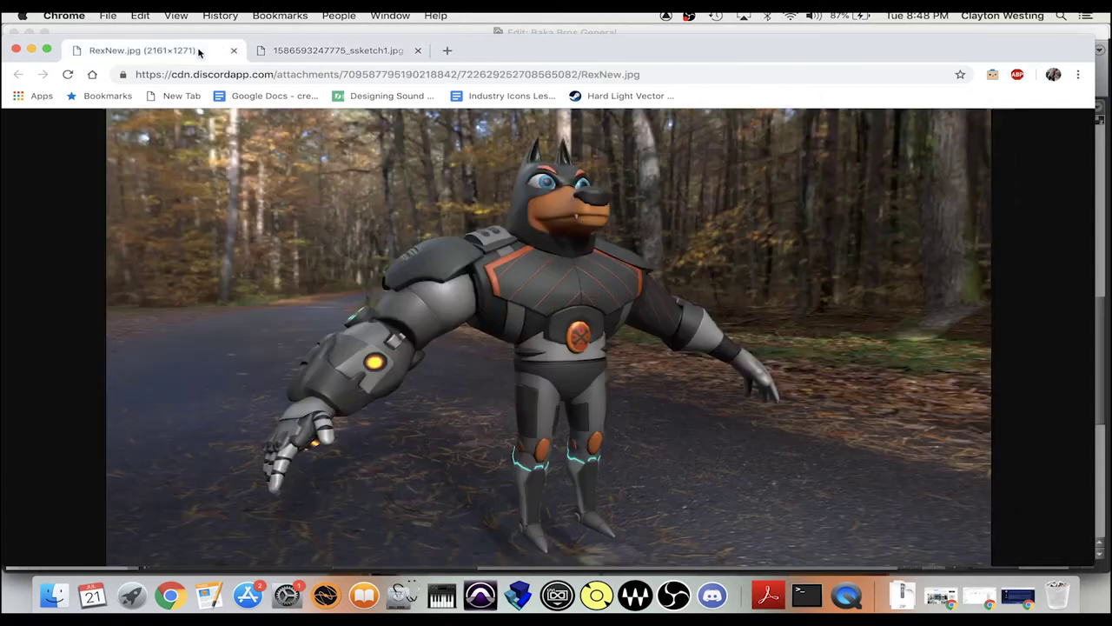
Back in Pro Tools, play the impact hits on Dogs through Impact 7 to about 0:15
{"action": "left_click", "coordinate": [481, 35]}
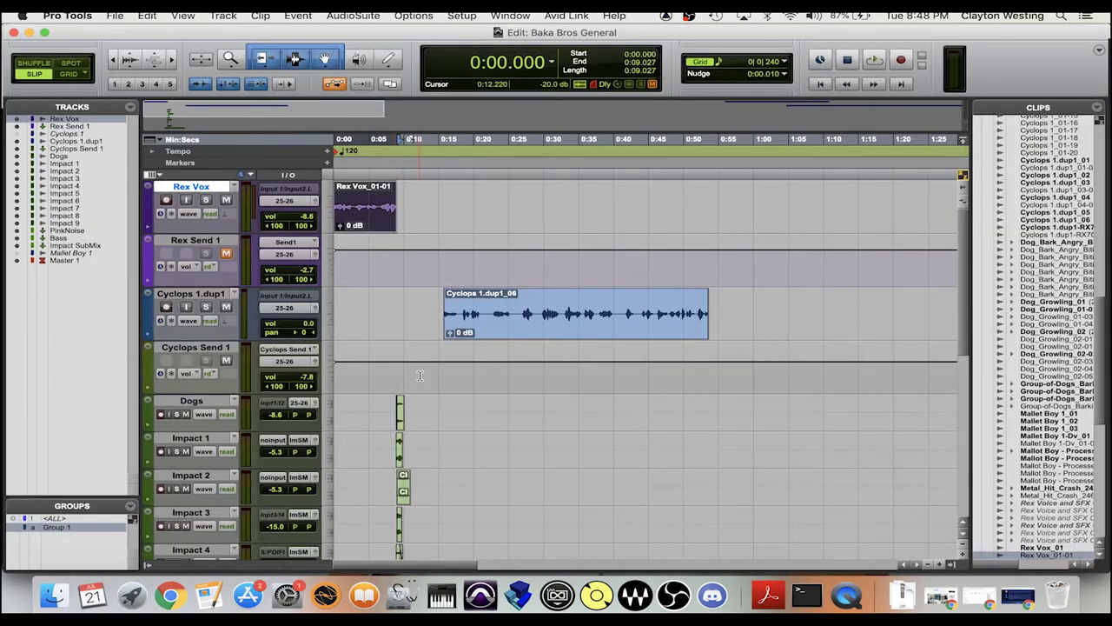
{"action": "key", "text": "super+bracketright"}
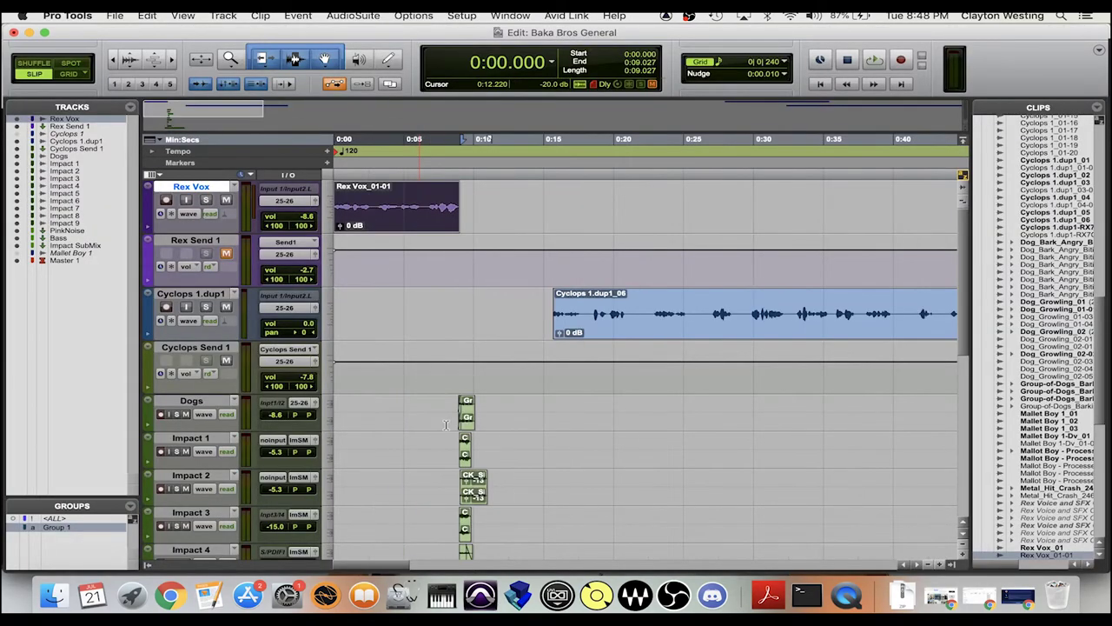
{"action": "scroll", "coordinate": [450, 427], "scroll_direction": "down", "scroll_amount": 3}
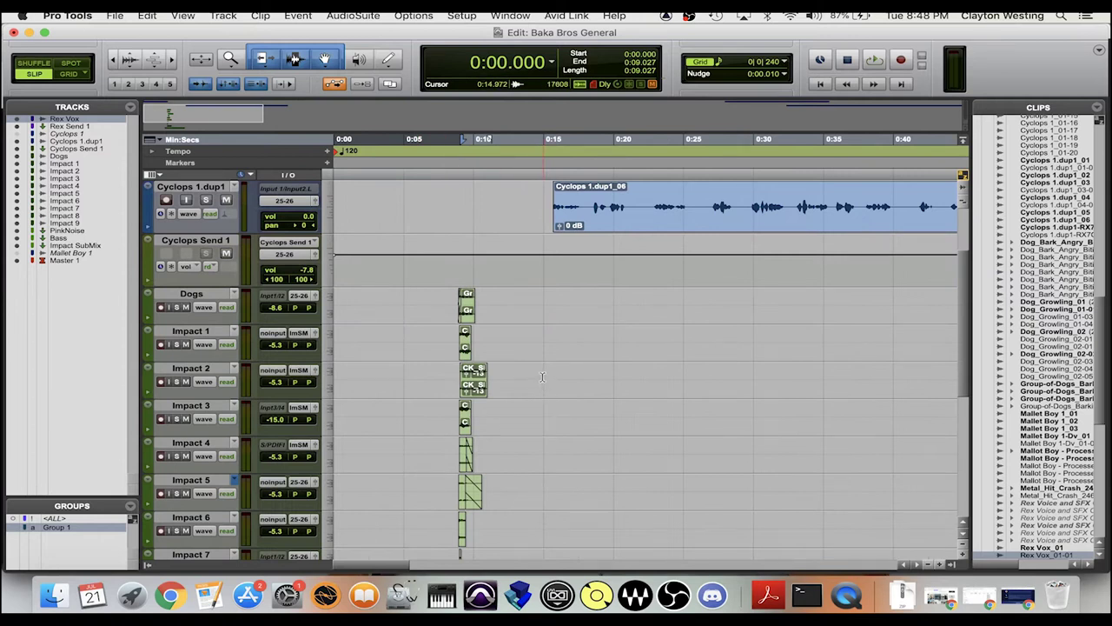
{"action": "key", "text": "shift+Return"}
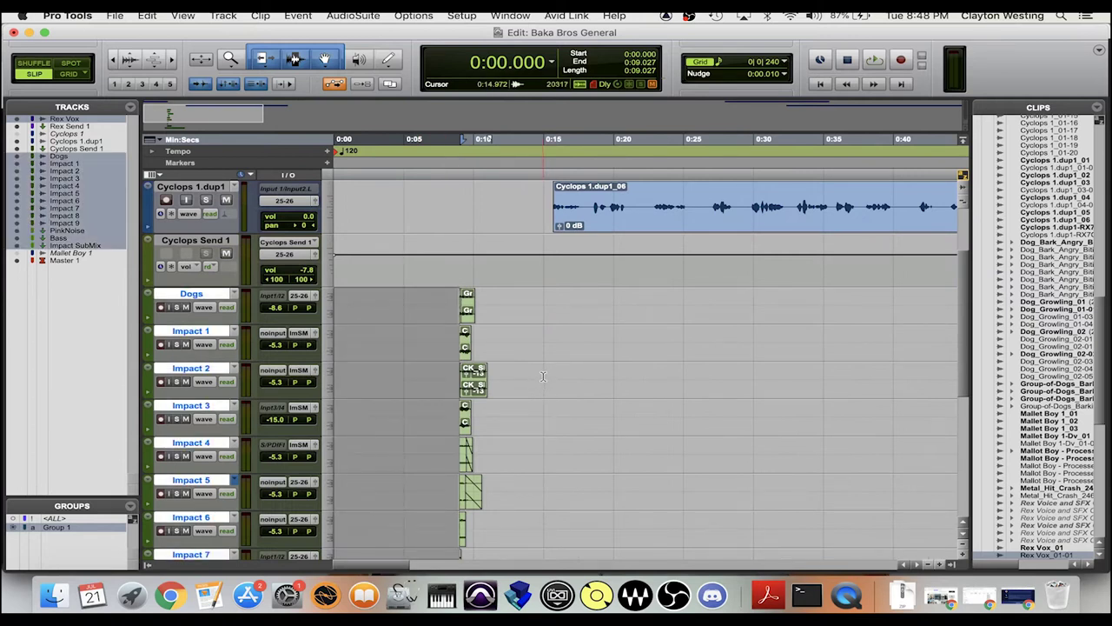
{"action": "left_click", "coordinate": [542, 376], "text": "shift"}
{"action": "key", "text": "space"}
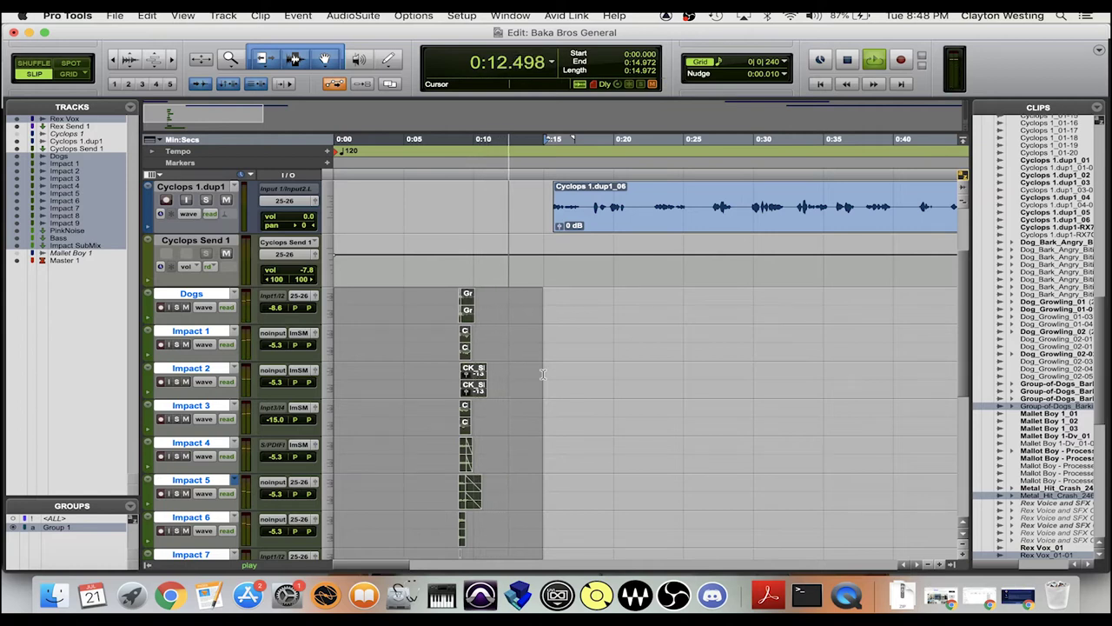
{"action": "key", "text": "space"}
Clear the time selection, select the Rex Vox_01-01 clip, and show the Mix window
{"action": "scroll", "coordinate": [542, 374], "scroll_direction": "up", "scroll_amount": 3}
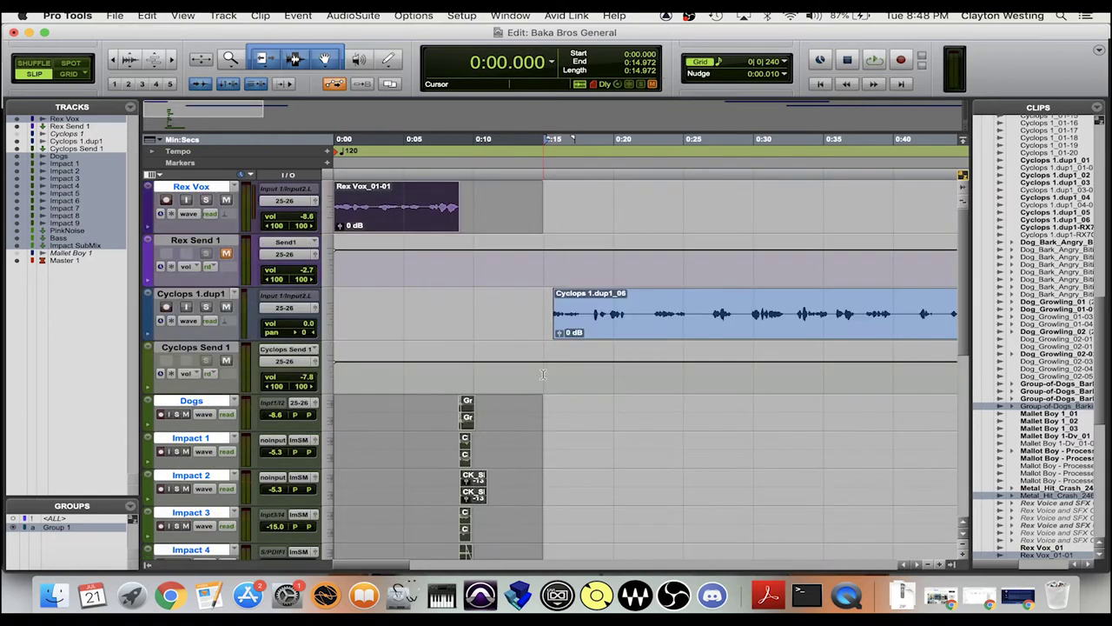
{"action": "left_click", "coordinate": [566, 214]}
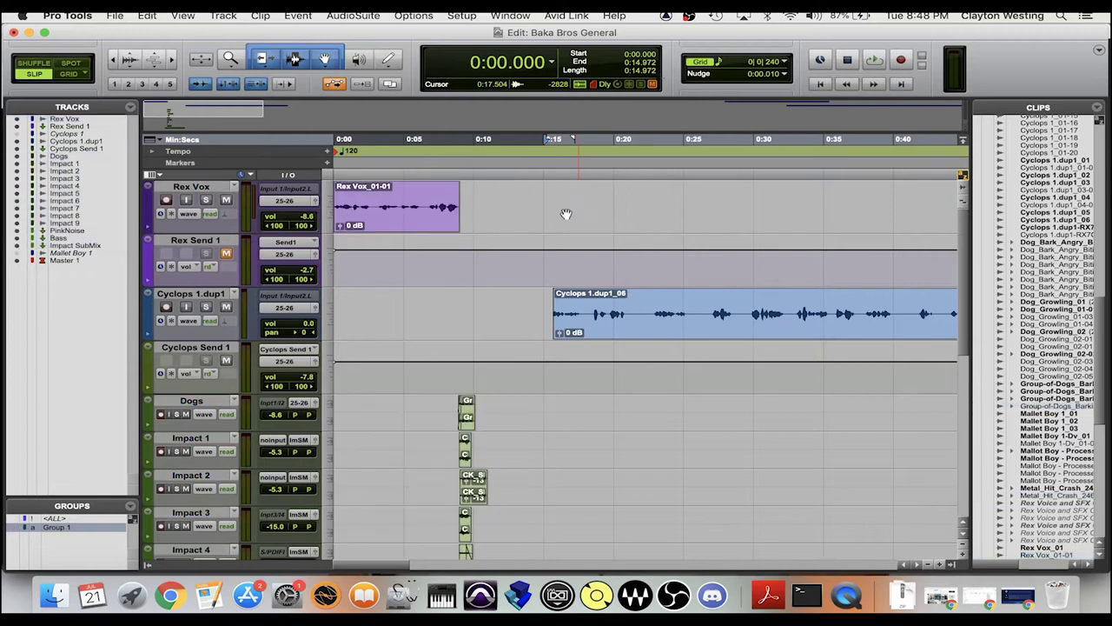
{"action": "left_click", "coordinate": [391, 225]}
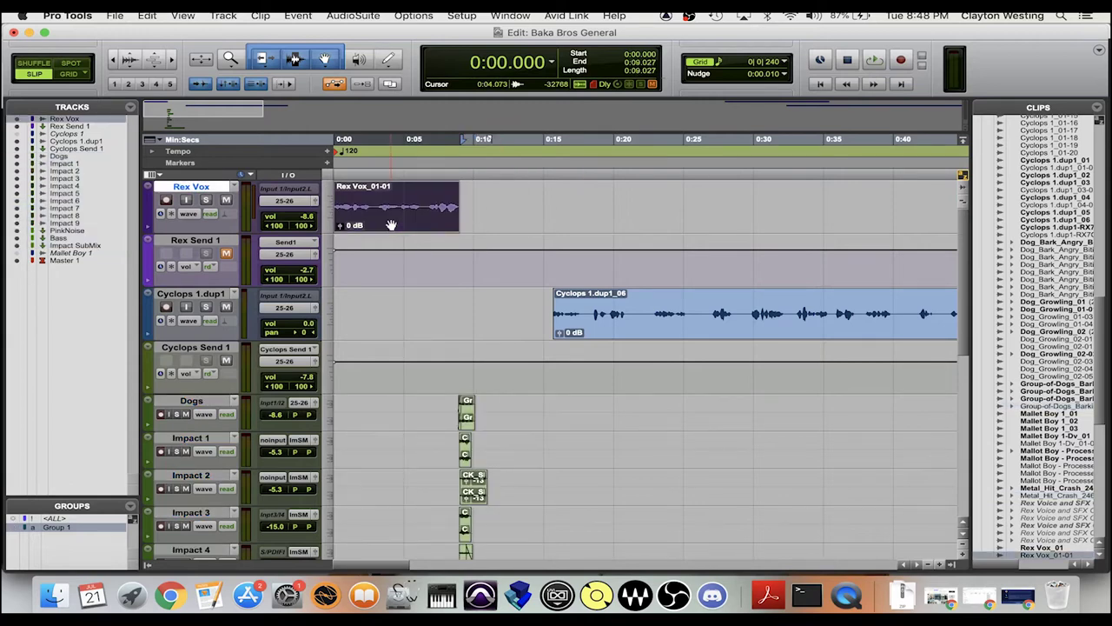
{"action": "key", "text": "super+equal"}
Select the Rex Send 1 channel and audition the Rex vocal in the Edit window
{"action": "scroll", "coordinate": [390, 219], "scroll_direction": "down", "scroll_amount": 5}
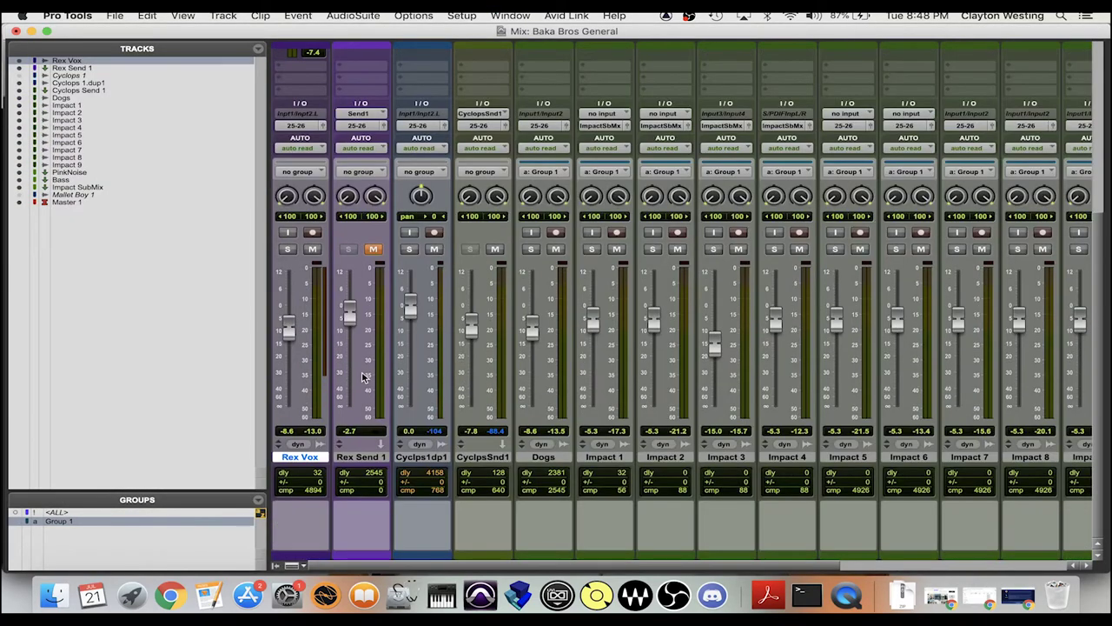
{"action": "scroll", "coordinate": [368, 483], "scroll_direction": "up", "scroll_amount": 5}
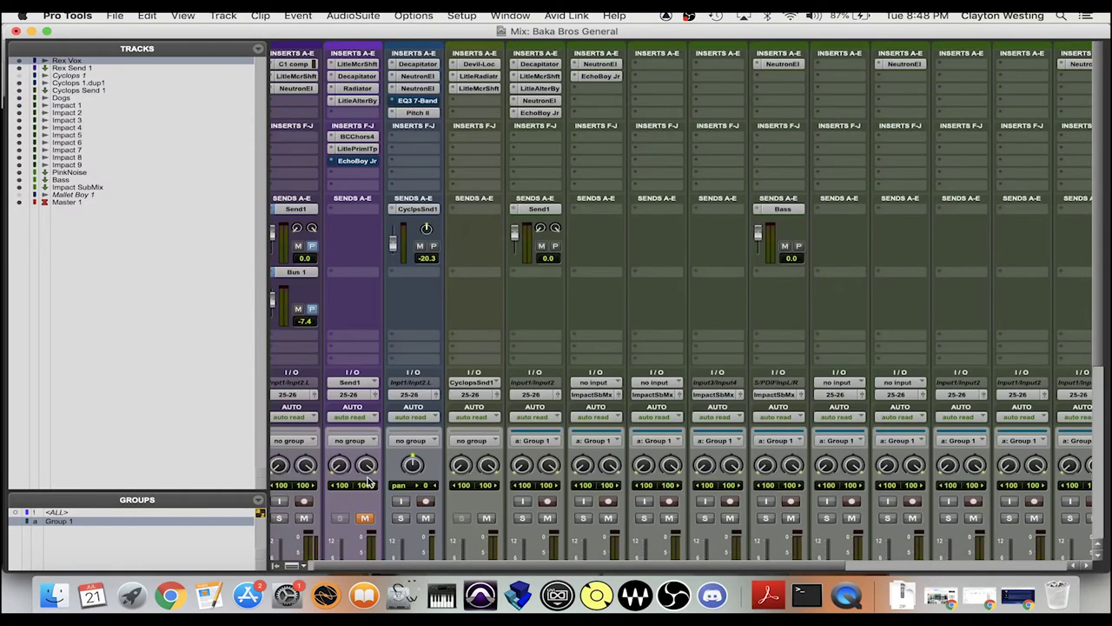
{"action": "scroll", "coordinate": [368, 483], "scroll_direction": "left", "scroll_amount": 1}
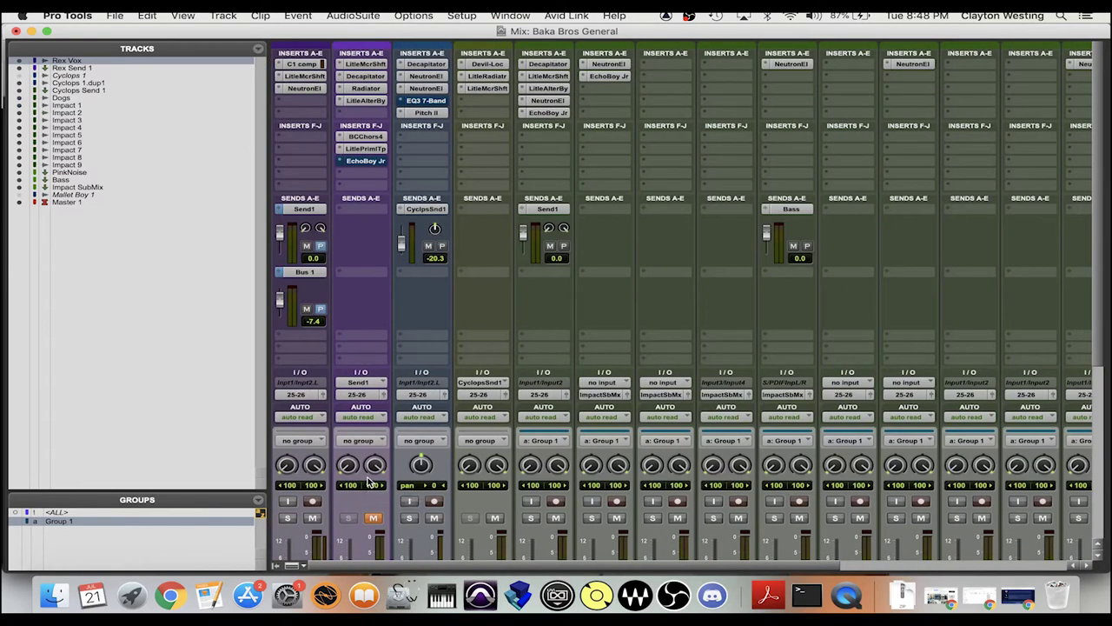
{"action": "scroll", "coordinate": [369, 483], "scroll_direction": "down", "scroll_amount": 5}
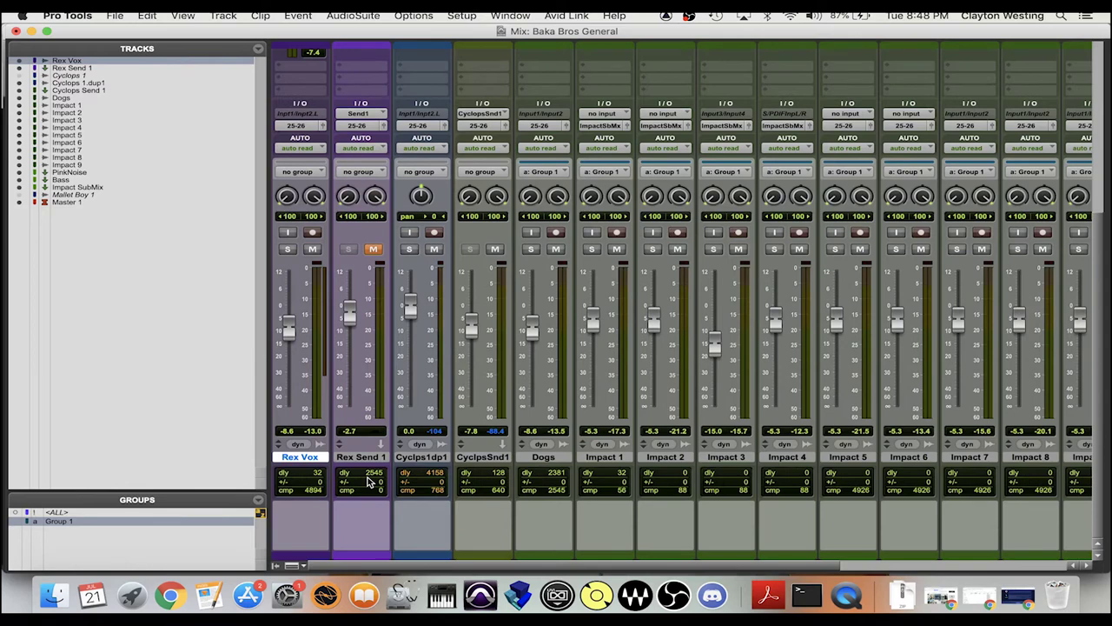
{"action": "left_click", "coordinate": [362, 460]}
{"action": "scroll", "coordinate": [365, 467], "scroll_direction": "up", "scroll_amount": 5}
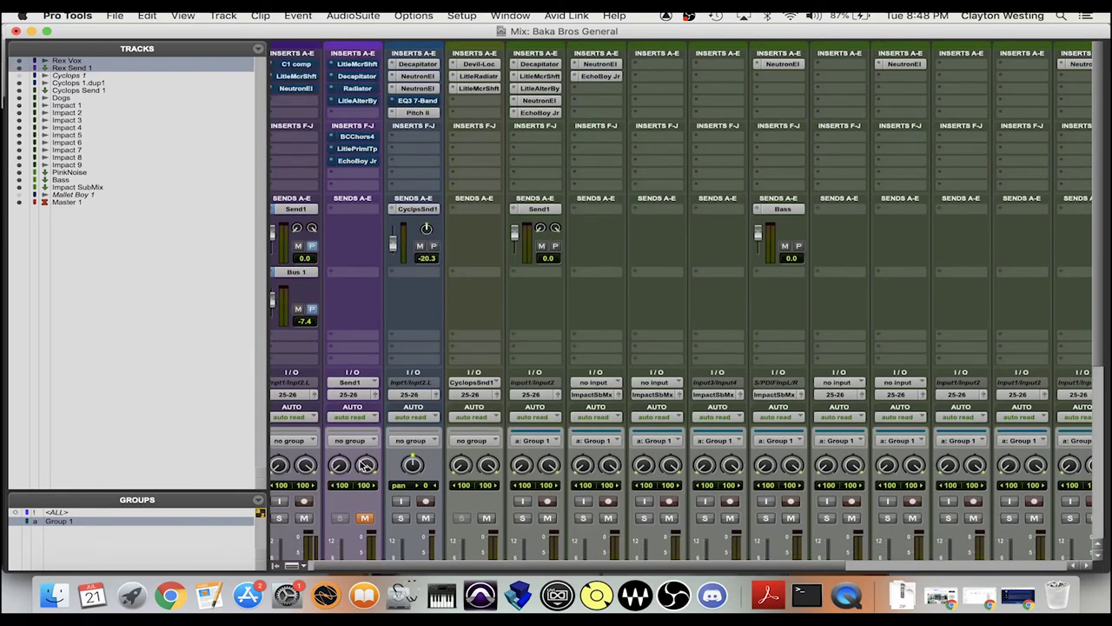
{"action": "key", "text": "super+equal"}
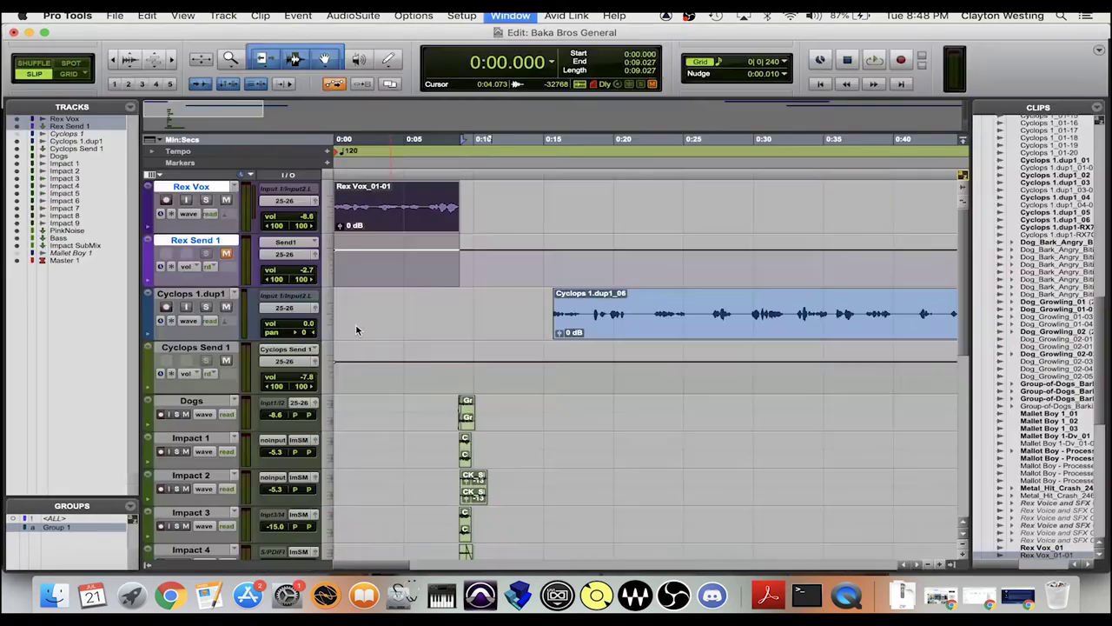
{"action": "key", "text": "space"}
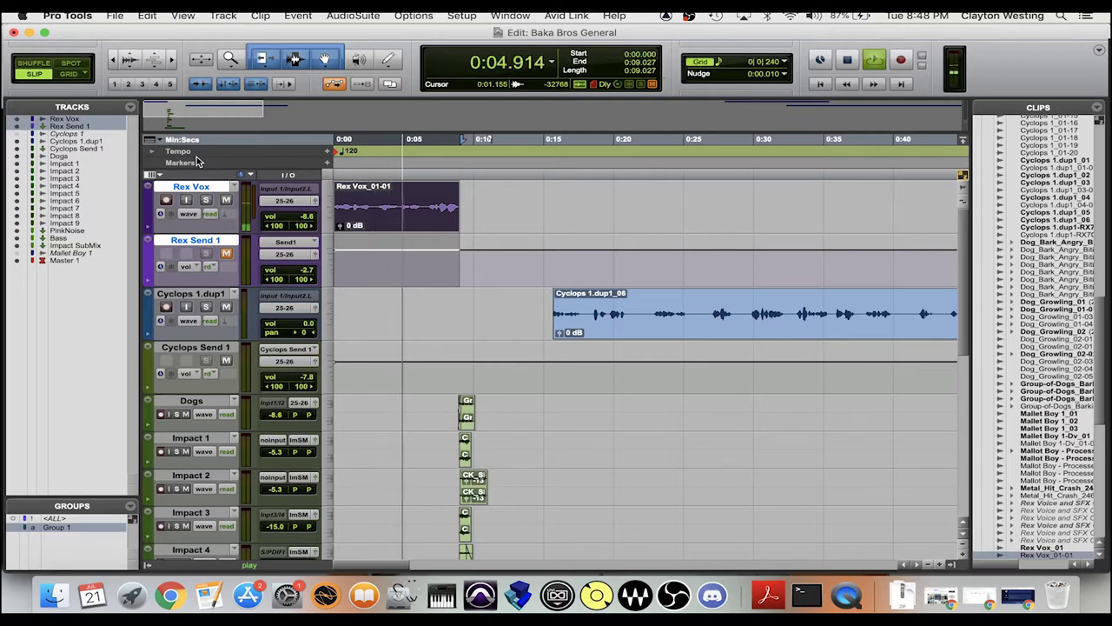
{"action": "key", "text": "space"}
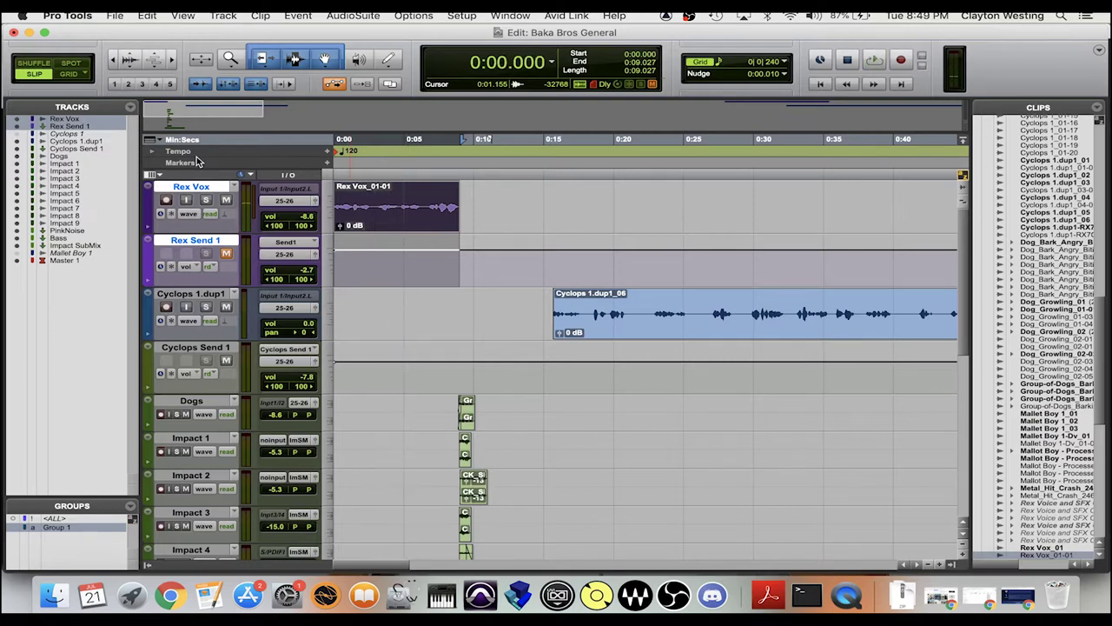
Back in the mixer, bypass the EchoBoy Jr delay insert on Rex Send 1
{"action": "key", "text": "super+equal"}
{"action": "scroll", "coordinate": [316, 226], "scroll_direction": "down", "scroll_amount": 5}
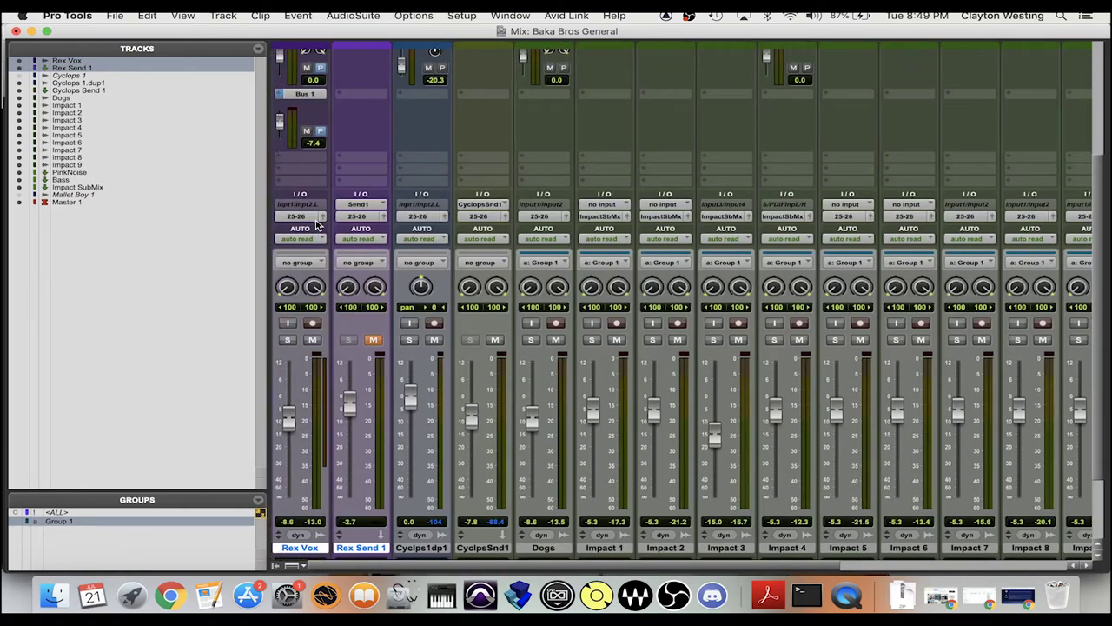
{"action": "scroll", "coordinate": [316, 224], "scroll_direction": "down", "scroll_amount": 3}
{"action": "scroll", "coordinate": [317, 224], "scroll_direction": "up", "scroll_amount": 5}
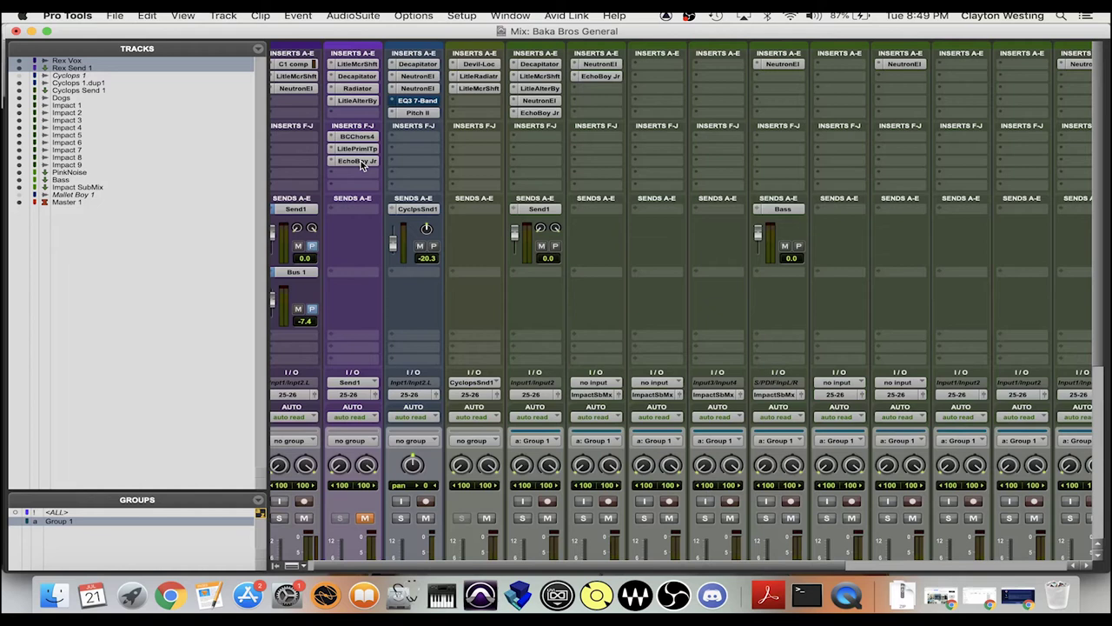
{"action": "left_click", "coordinate": [363, 163], "text": "super"}
{"action": "scroll", "coordinate": [363, 165], "scroll_direction": "left", "scroll_amount": 1}
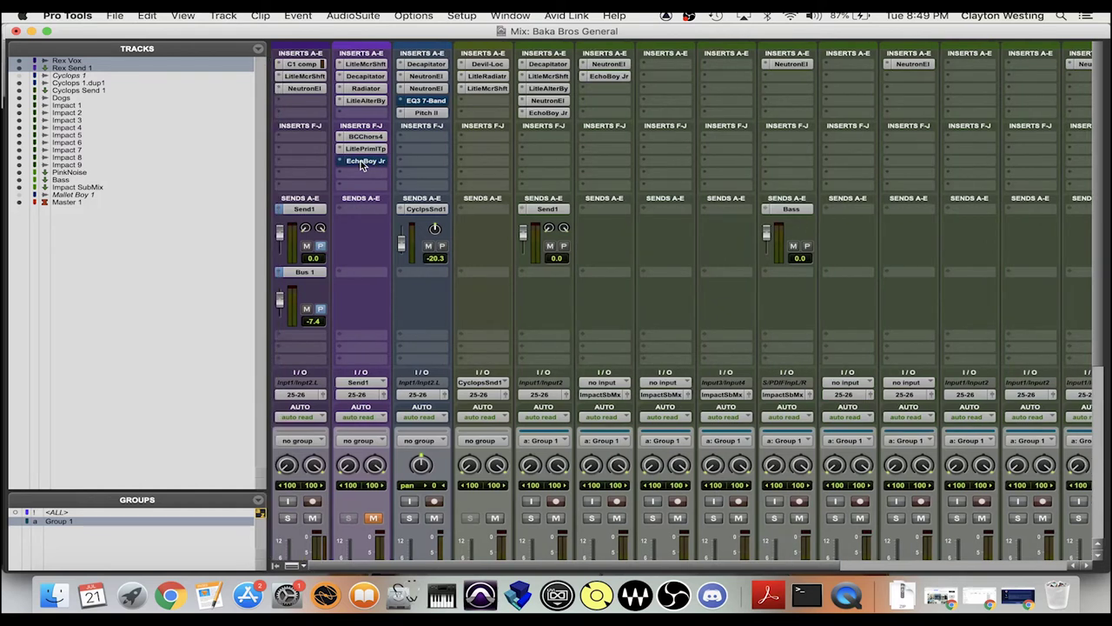
Open Rex Vox's C1 compressor on its default preset and audition the vocal through it
{"action": "left_click", "coordinate": [303, 65]}
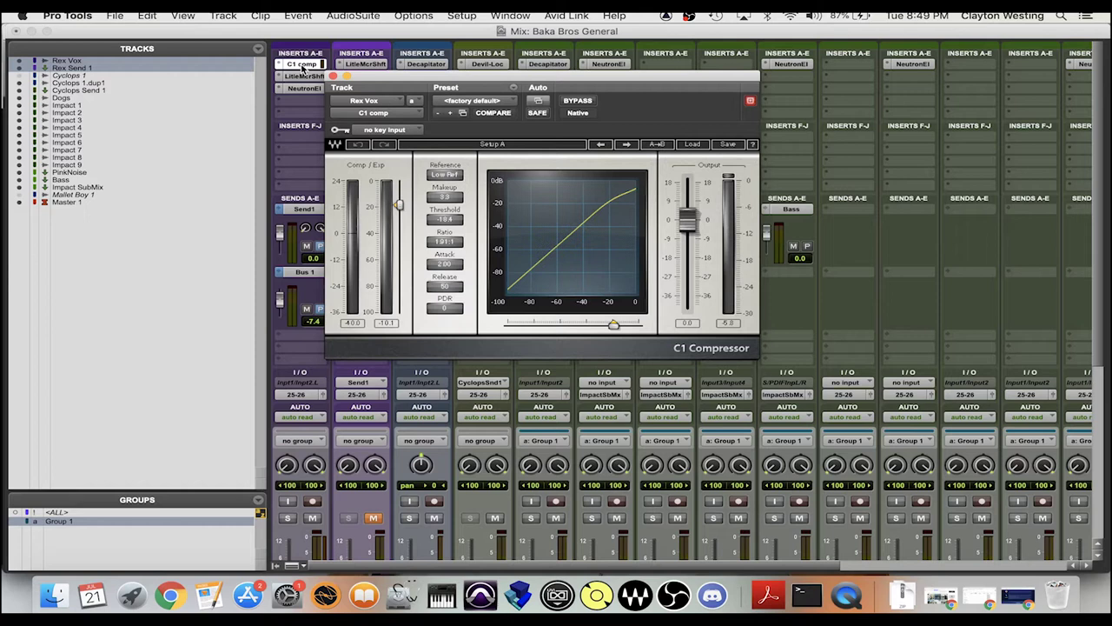
{"action": "key", "text": "super+equal"}
{"action": "key", "text": "space"}
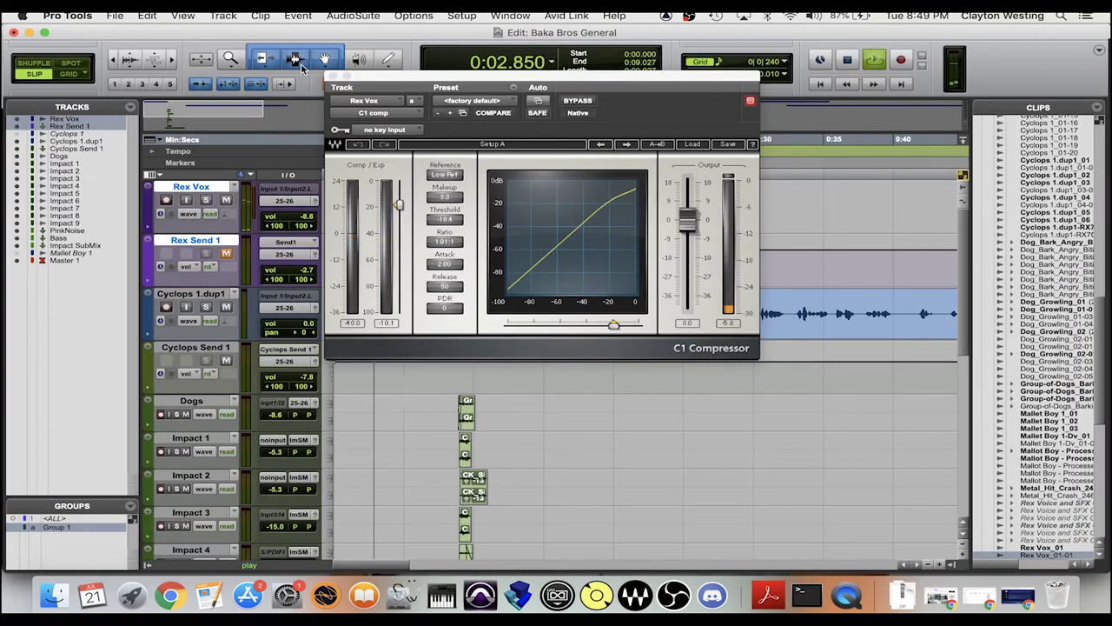
{"action": "key", "text": "space"}
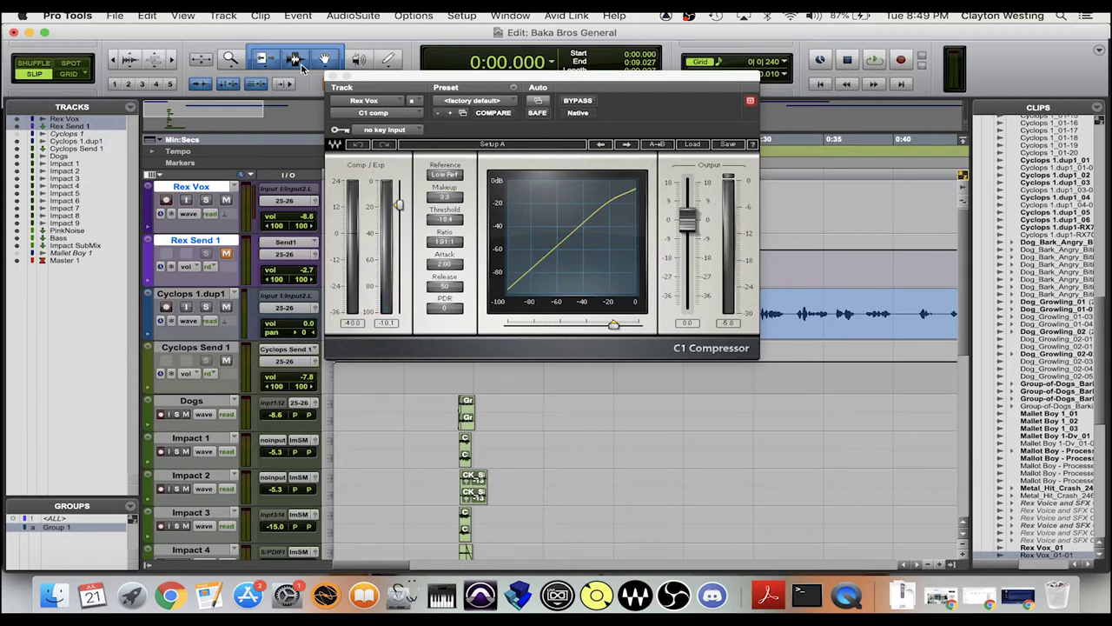
{"action": "key", "text": "super+equal"}
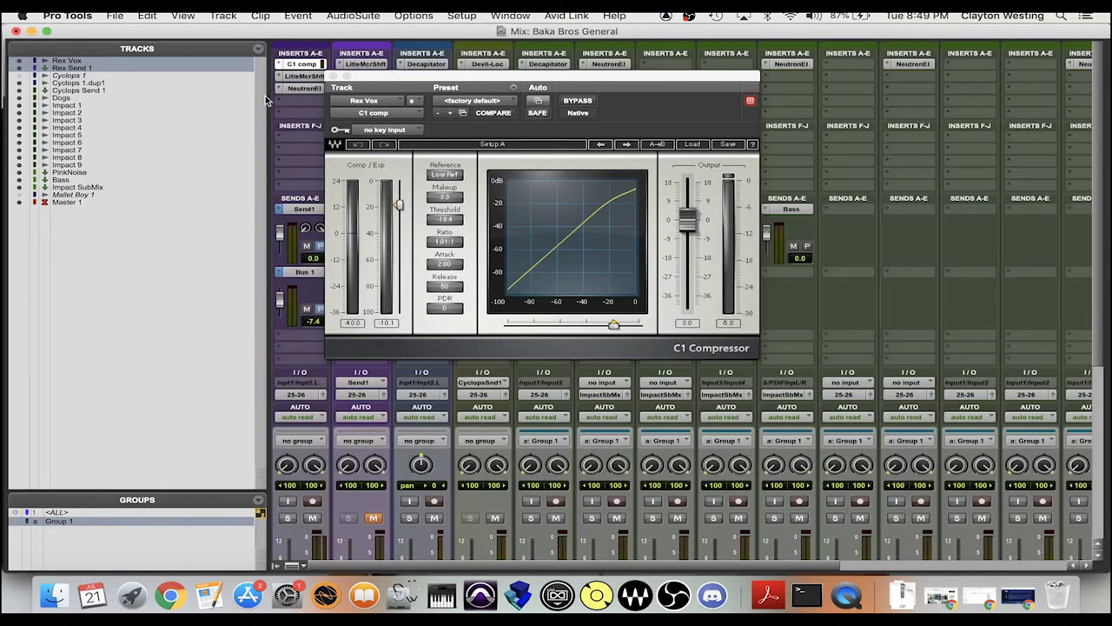
{"action": "left_click", "coordinate": [333, 76]}
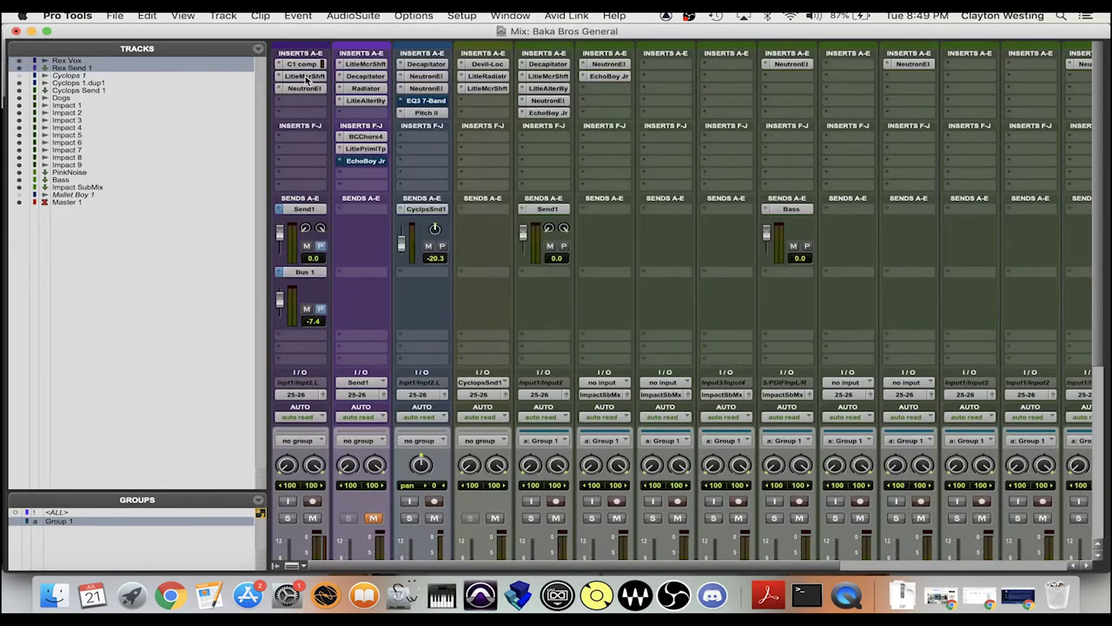
{"action": "left_click", "coordinate": [306, 77]}
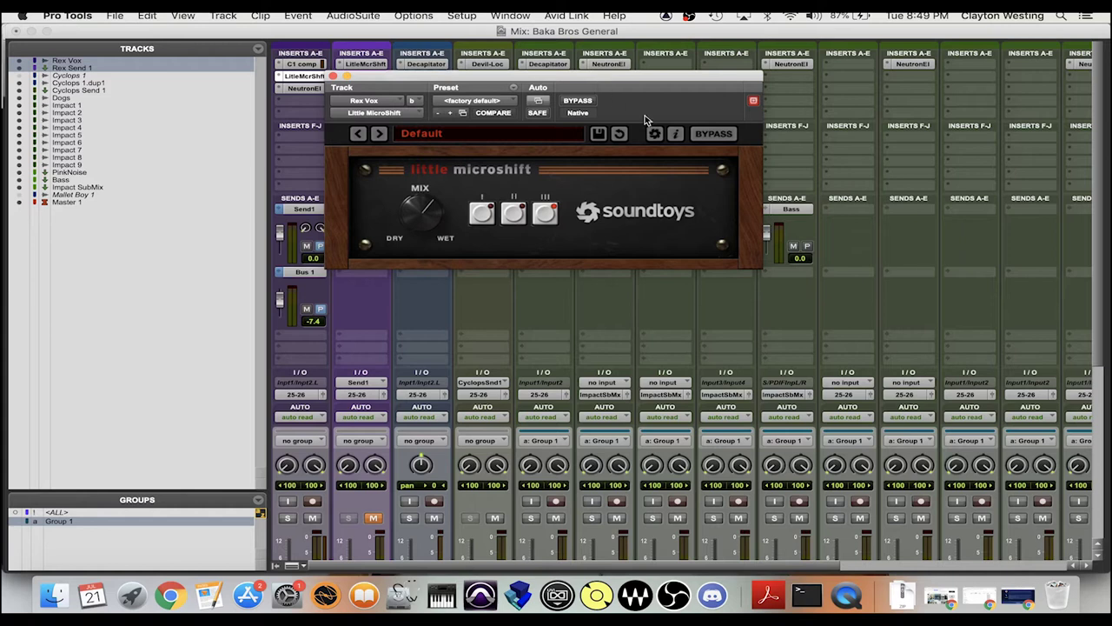
{"action": "left_click", "coordinate": [714, 136]}
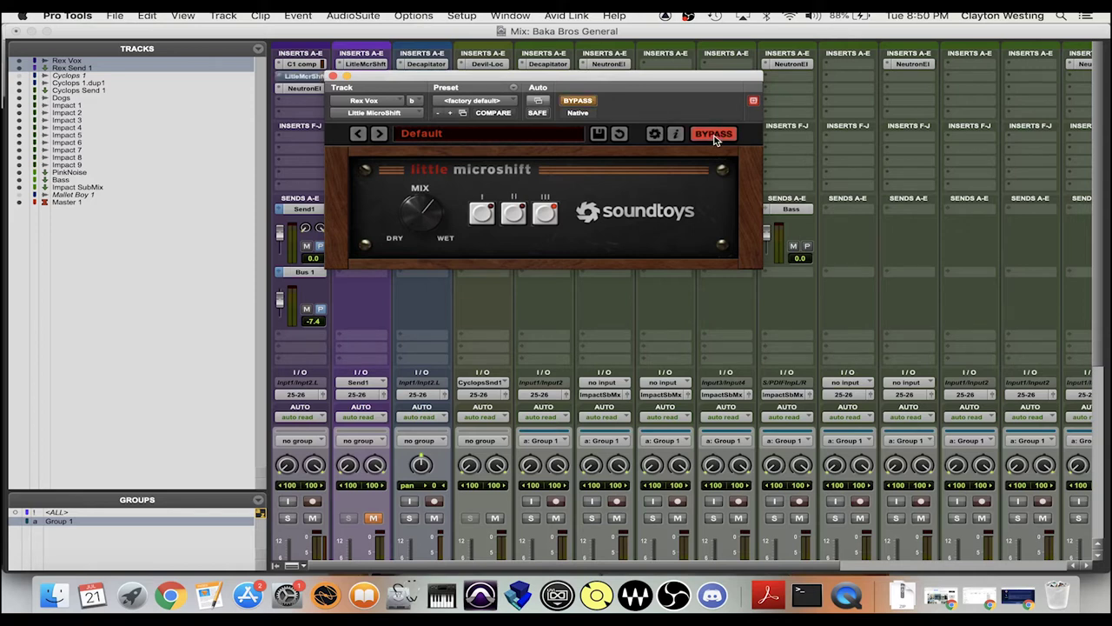
{"action": "key", "text": "super+equal"}
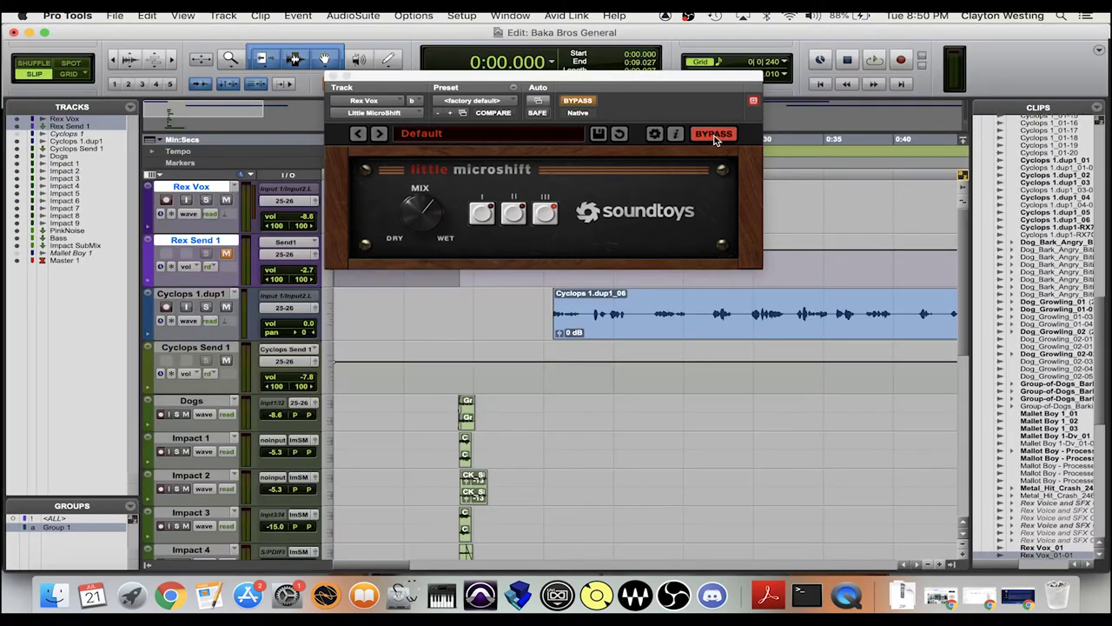
{"action": "key", "text": "space"}
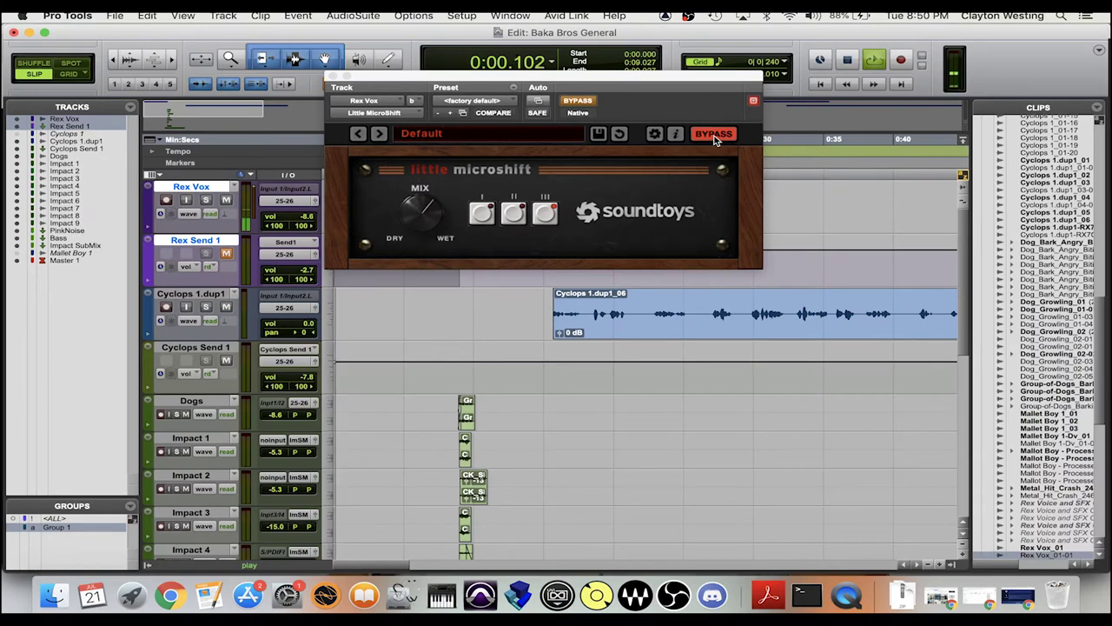
{"action": "left_click", "coordinate": [591, 104]}
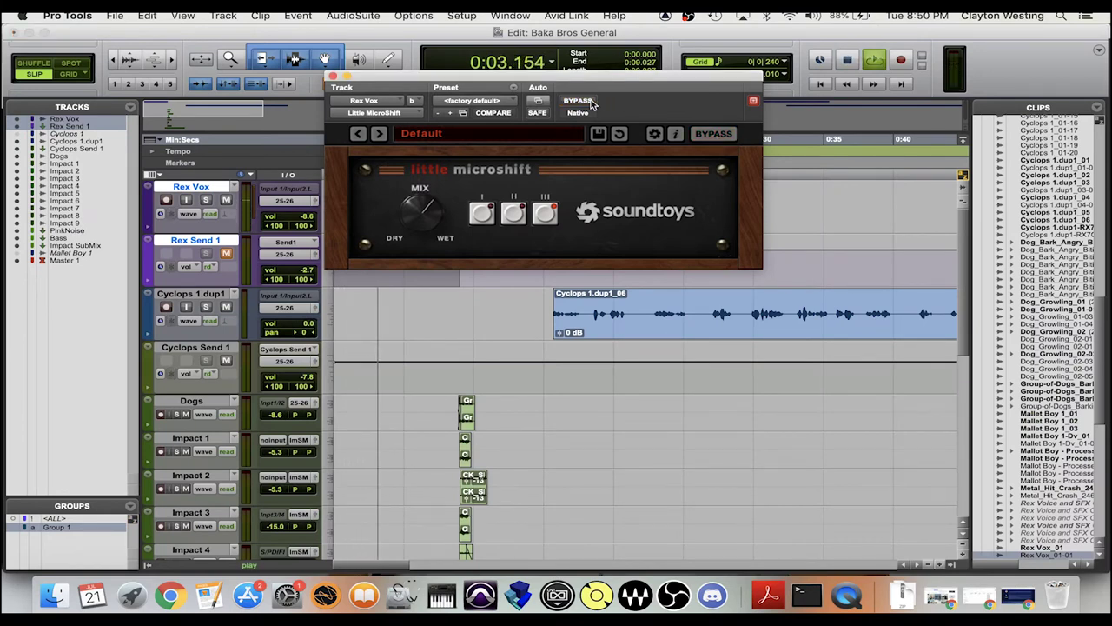
{"action": "left_click", "coordinate": [591, 103]}
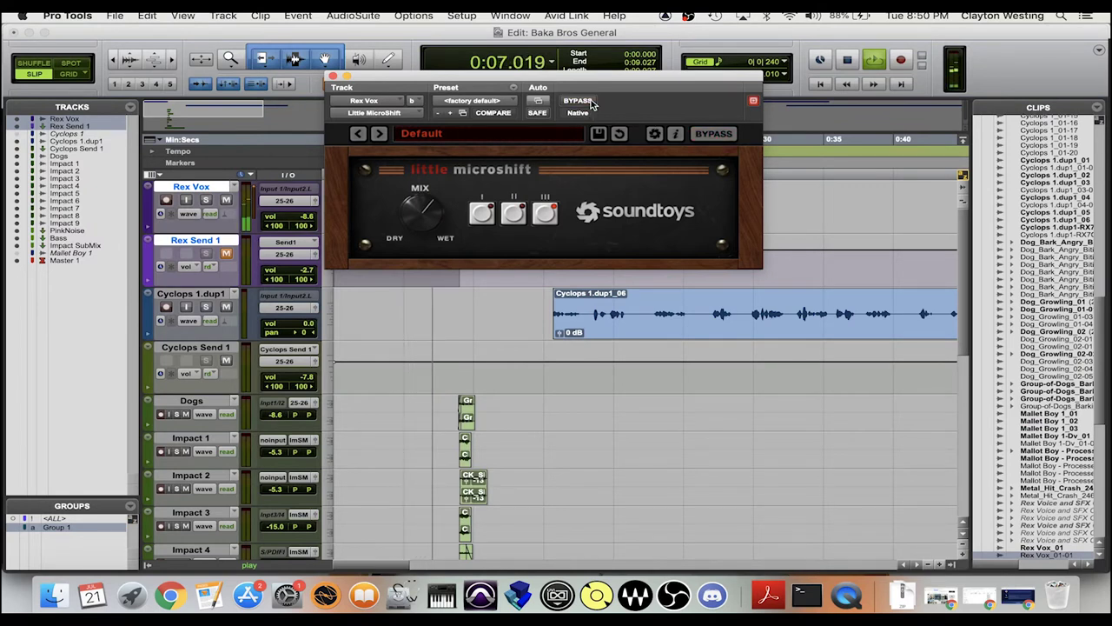
{"action": "left_click", "coordinate": [591, 103]}
{"action": "key", "text": "space"}
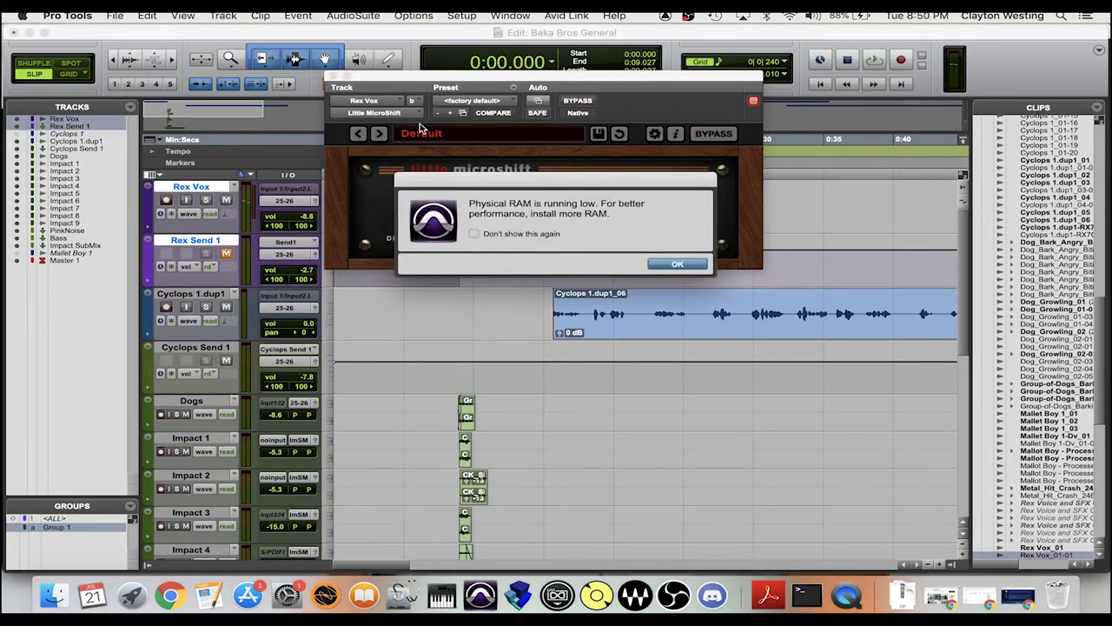
{"action": "left_click", "coordinate": [677, 264]}
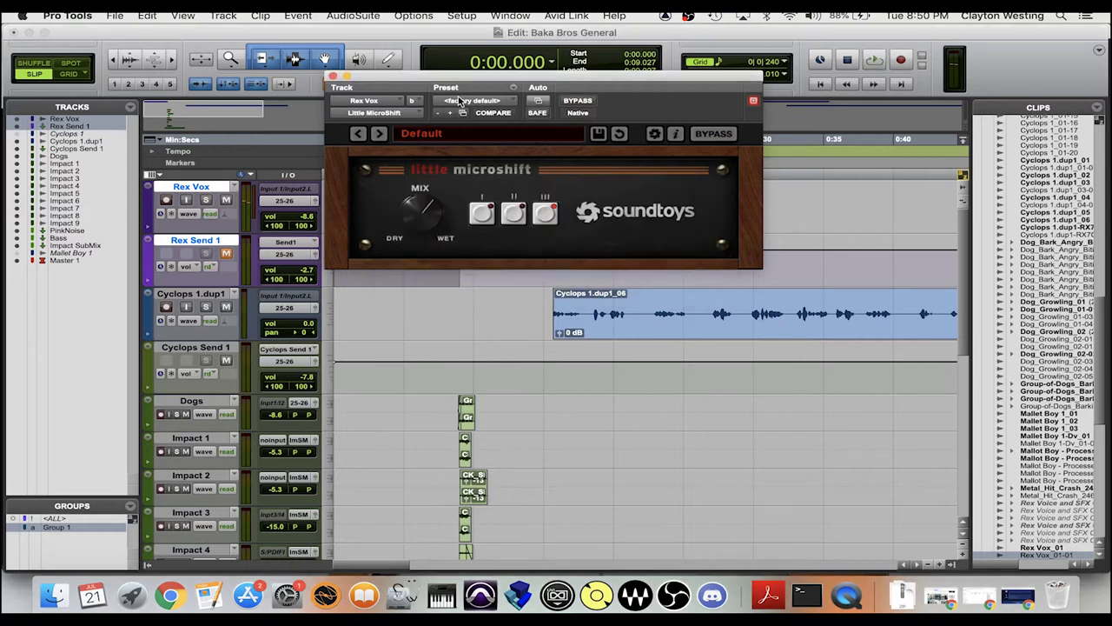
{"action": "left_click", "coordinate": [332, 77]}
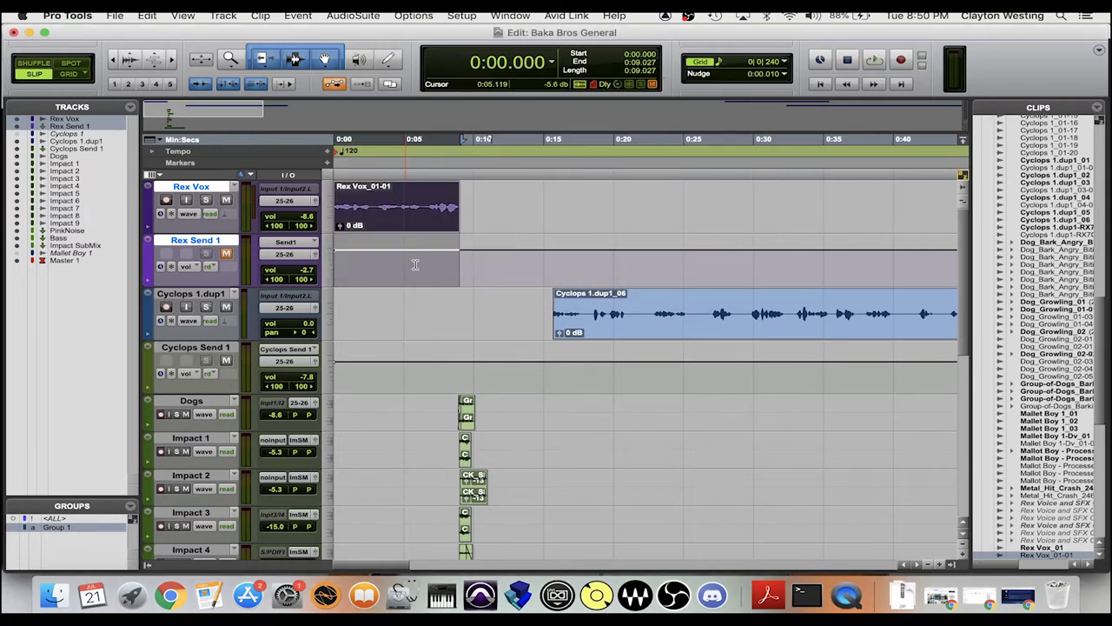
{"action": "key", "text": "super+equal"}
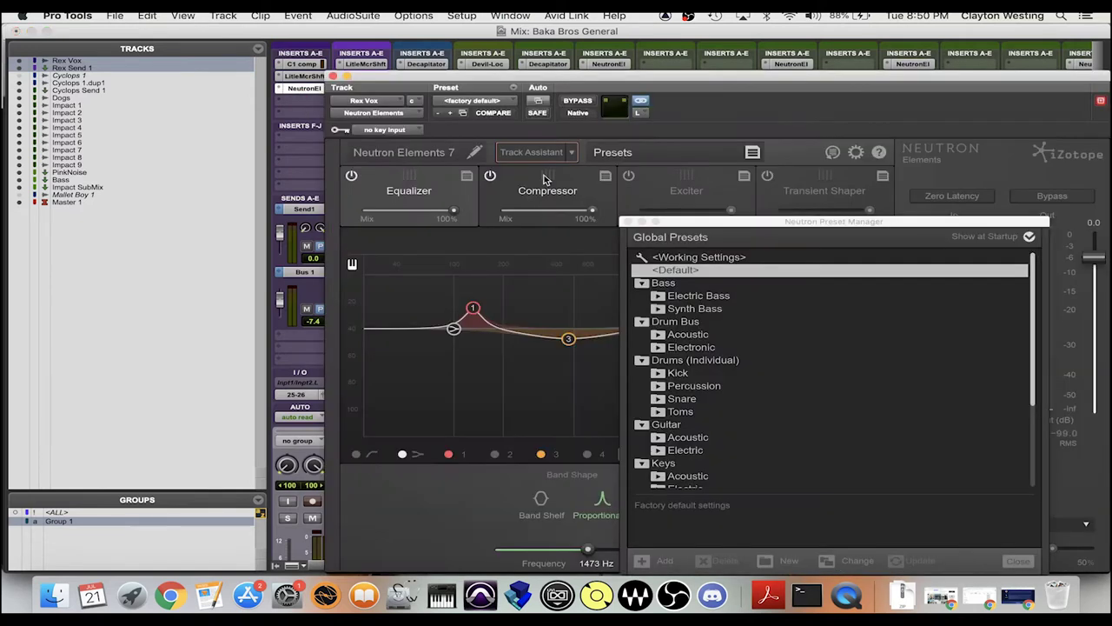
Close Neutron Elements' Preset Manager and reposition the Neutron editor
{"action": "left_click", "coordinate": [633, 224]}
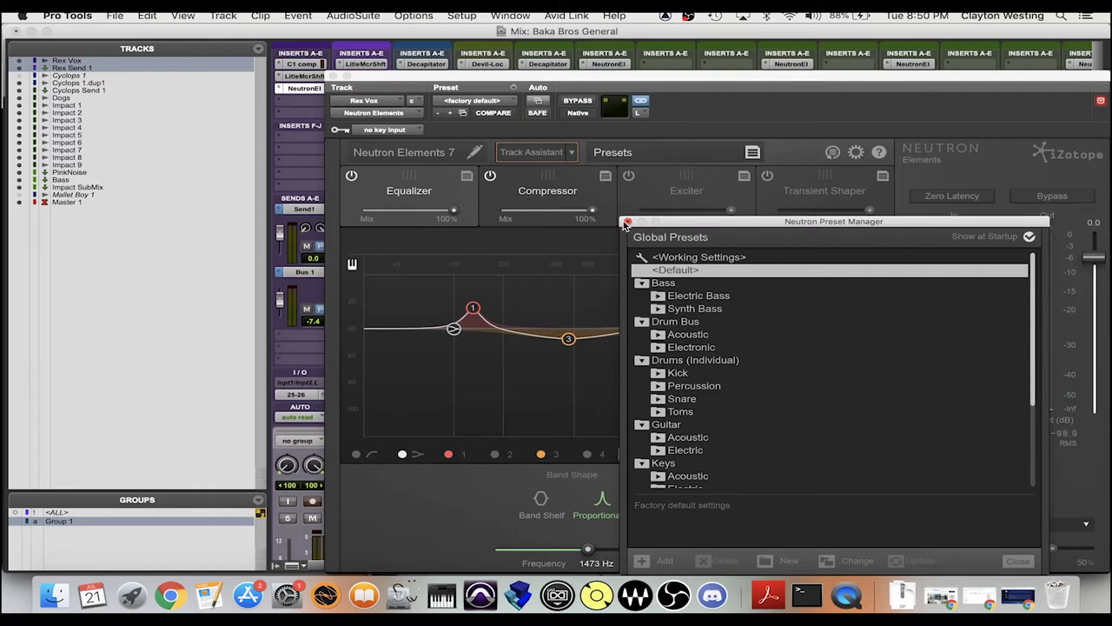
{"action": "left_click", "coordinate": [627, 223]}
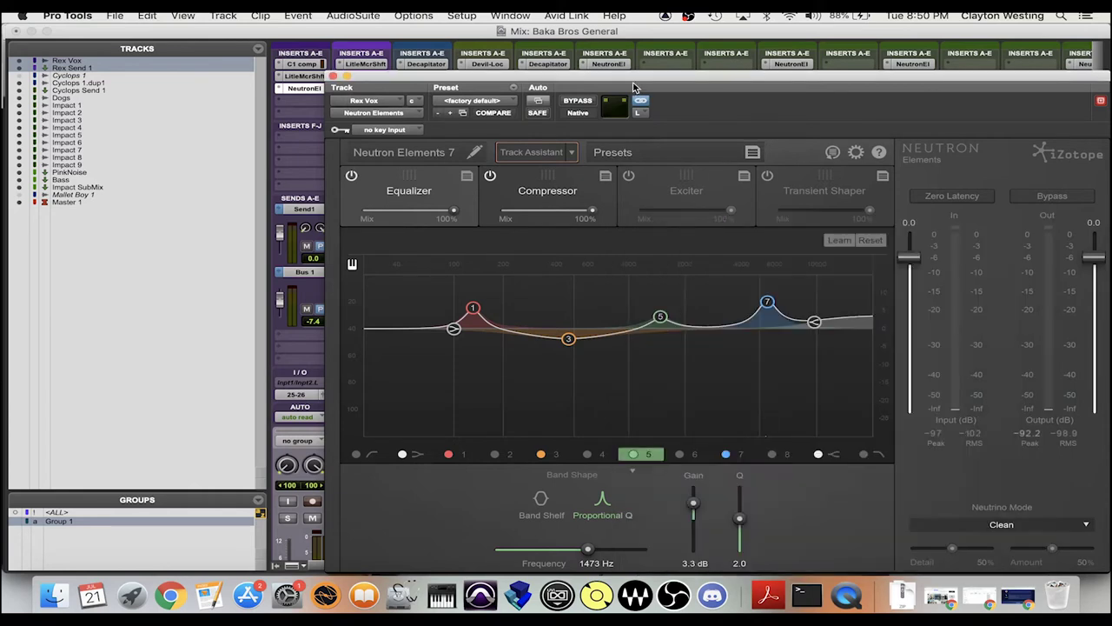
{"action": "left_click_drag", "start_coordinate": [634, 87], "coordinate": [582, 40]}
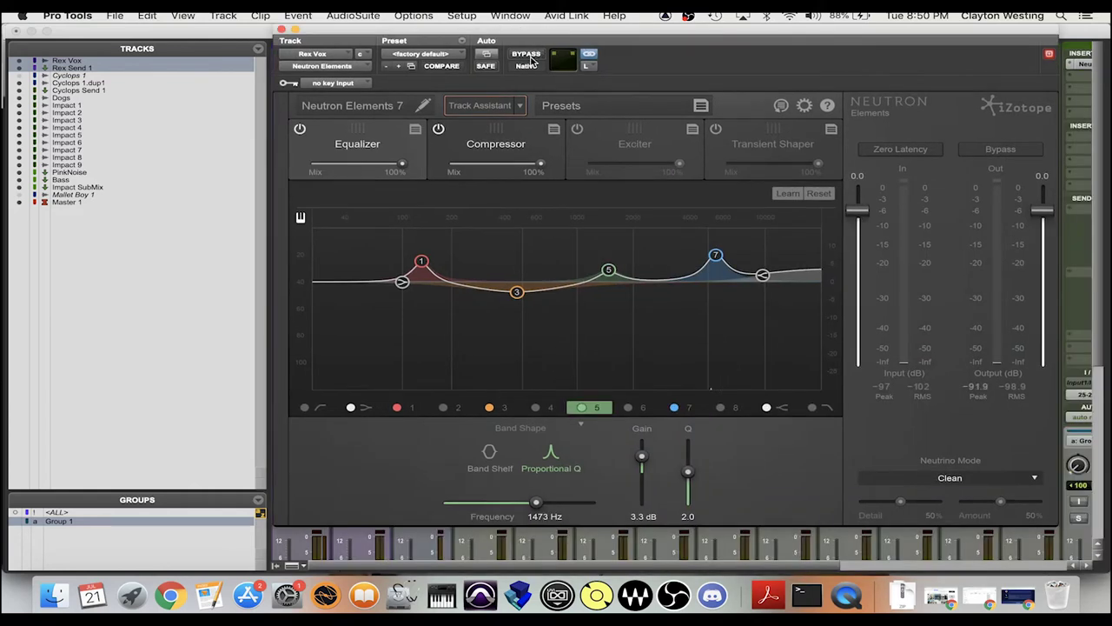
Play Rex Vox, toggling Neutron Elements bypass to compare dry and processed voice
{"action": "key", "text": "super+equal"}
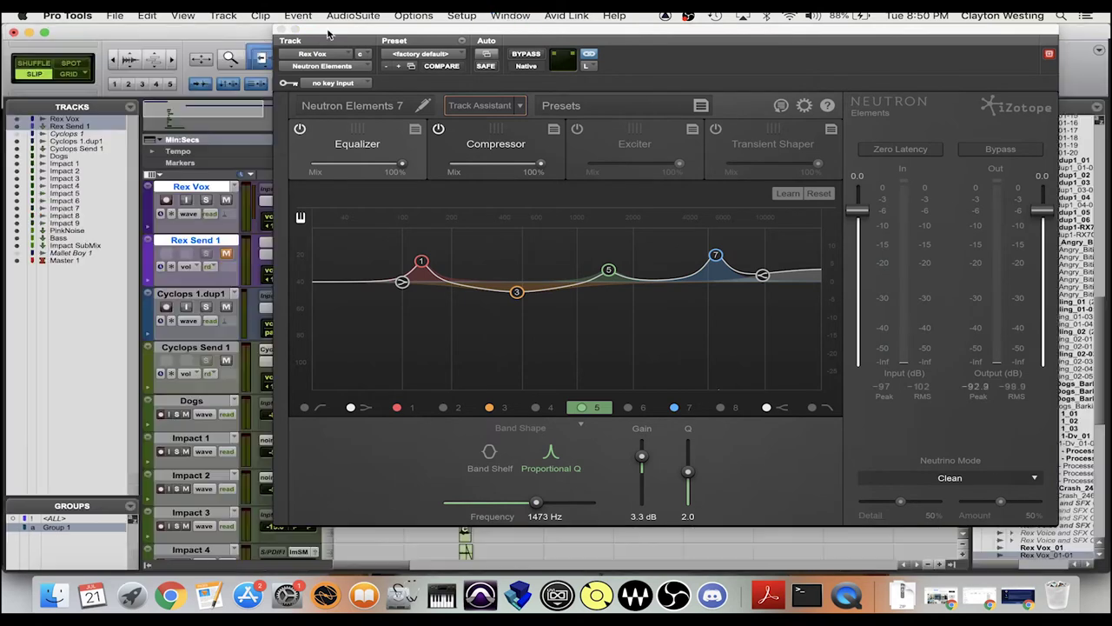
{"action": "key", "text": "space"}
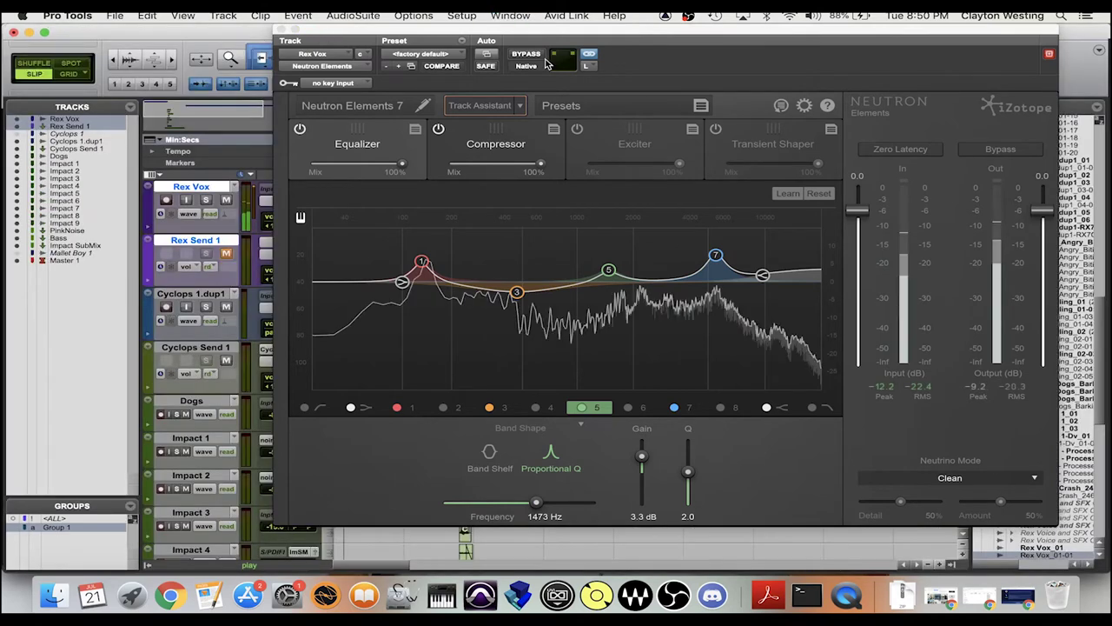
{"action": "left_click", "coordinate": [526, 54]}
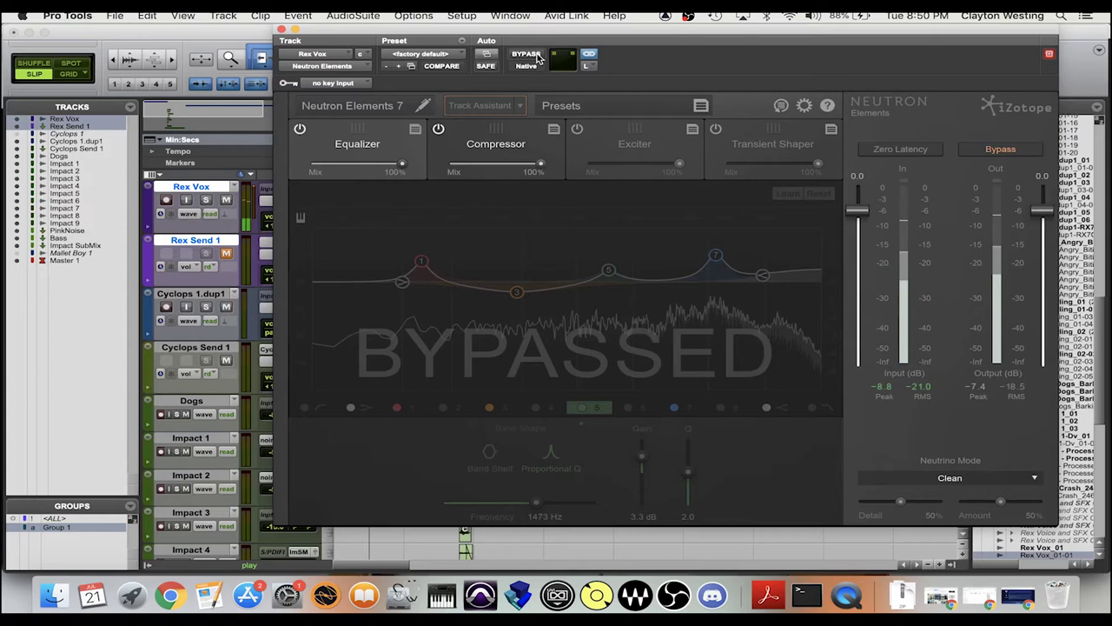
{"action": "left_click", "coordinate": [526, 54]}
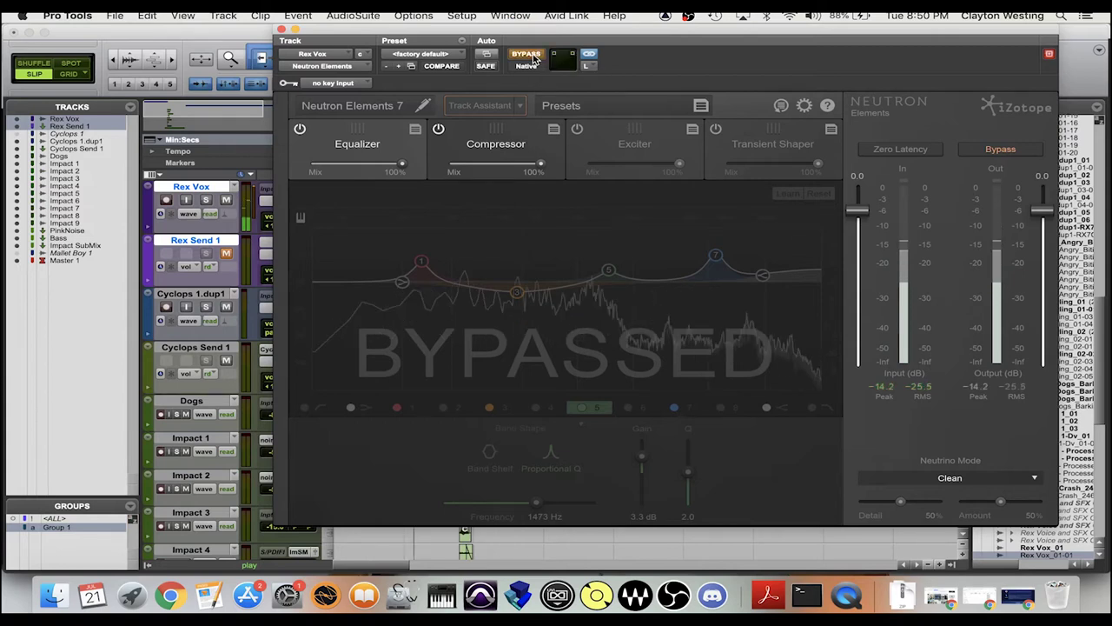
{"action": "left_click", "coordinate": [528, 55]}
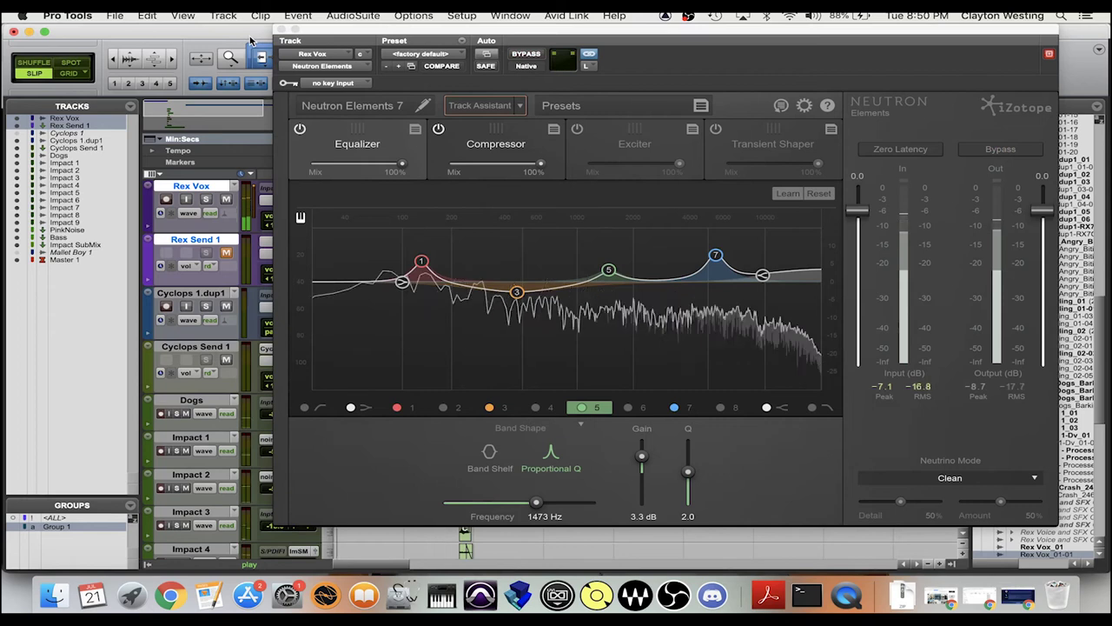
{"action": "key", "text": "space"}
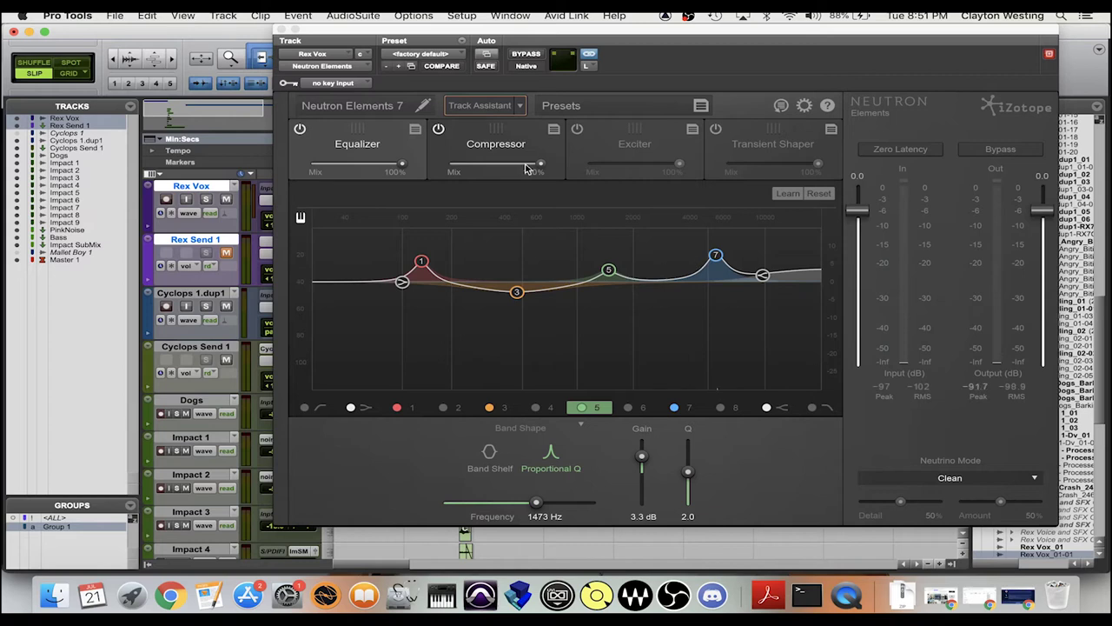
Close the Neutron Elements editor and return to the Mix window
{"action": "left_click", "coordinate": [281, 33]}
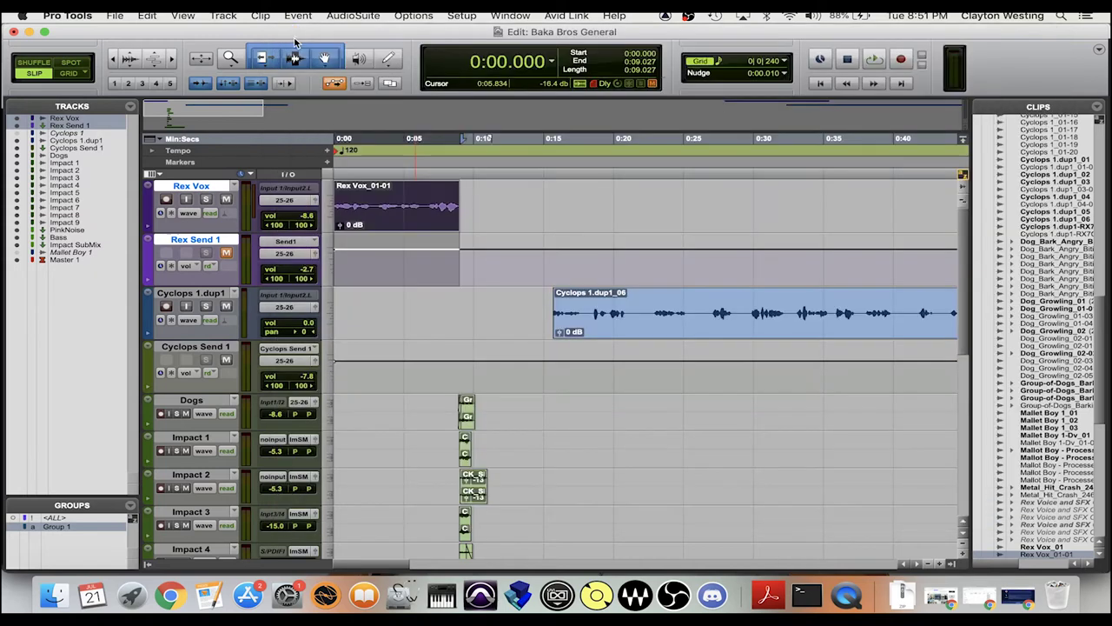
{"action": "key", "text": "super+equal"}
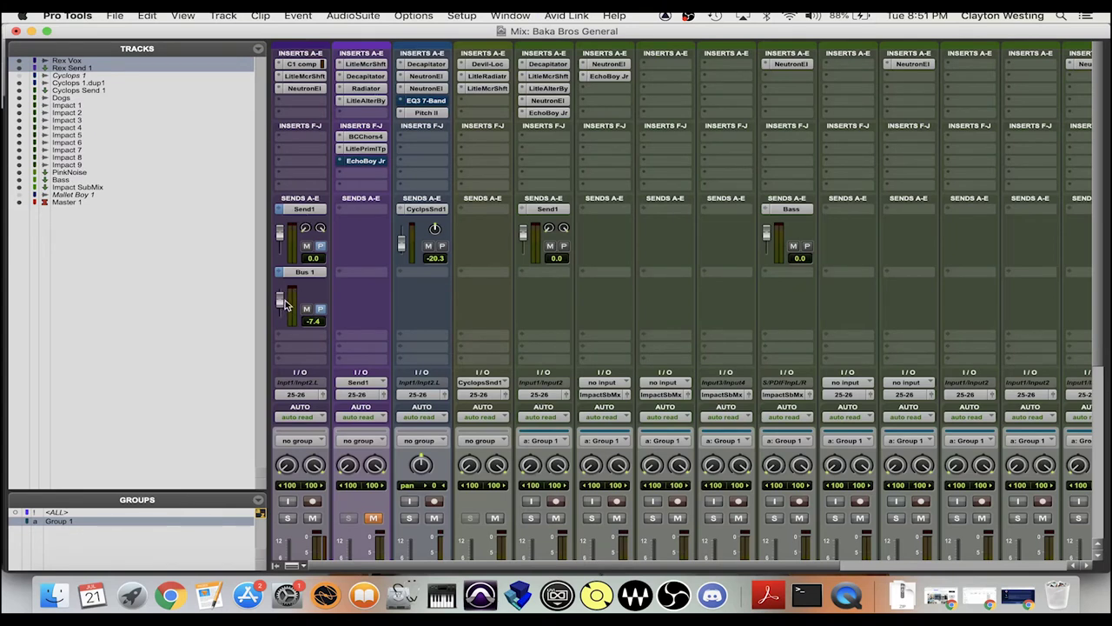
{"action": "scroll", "coordinate": [301, 351], "scroll_direction": "down", "scroll_amount": 3}
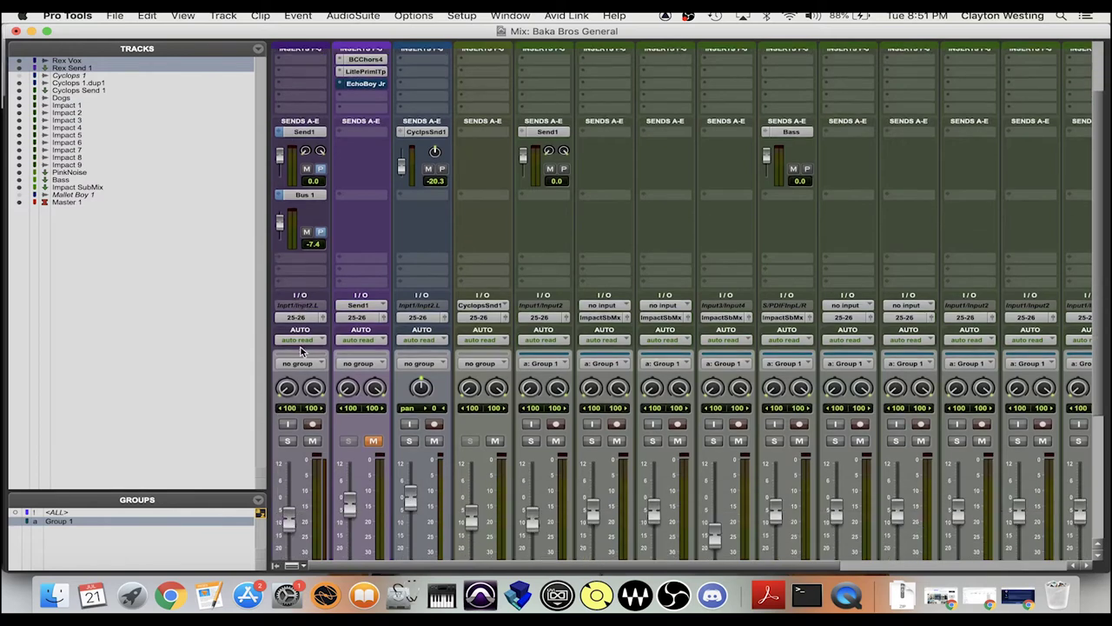
{"action": "scroll", "coordinate": [313, 312], "scroll_direction": "up", "scroll_amount": 4}
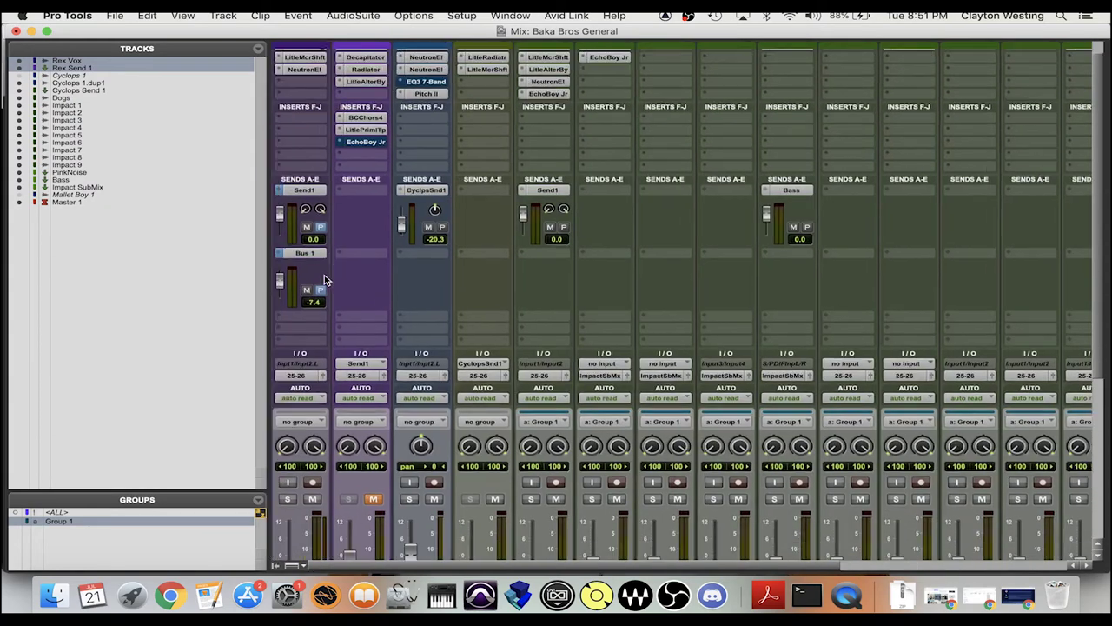
{"action": "scroll", "coordinate": [324, 274], "scroll_direction": "up", "scroll_amount": 1}
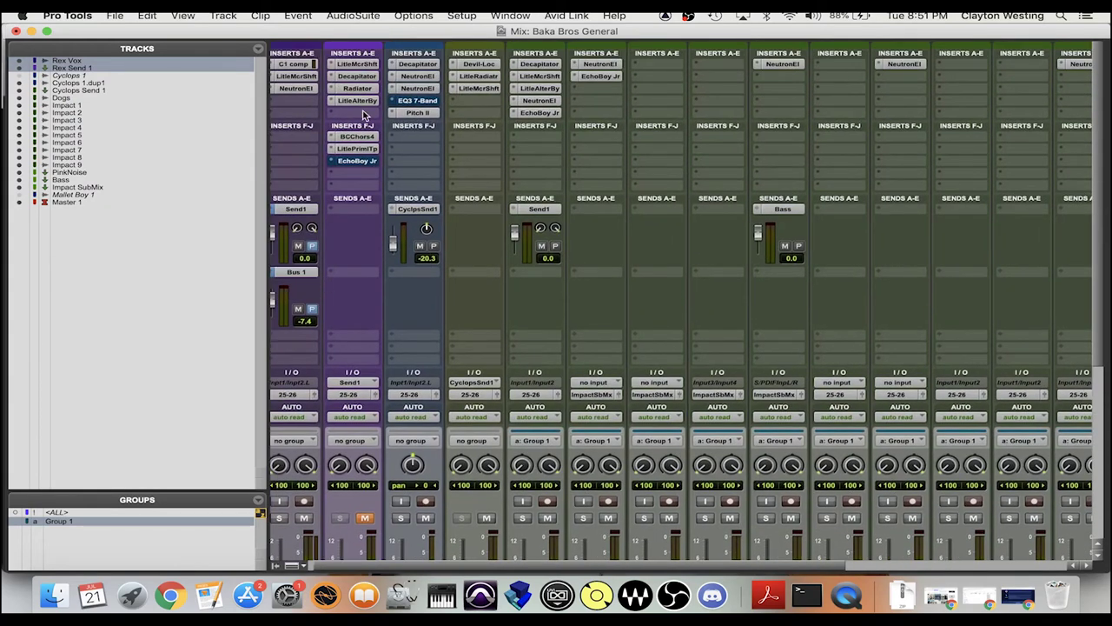
Review Rex Send 1's Little MicroShift settings, then close its editor
{"action": "left_click", "coordinate": [365, 66]}
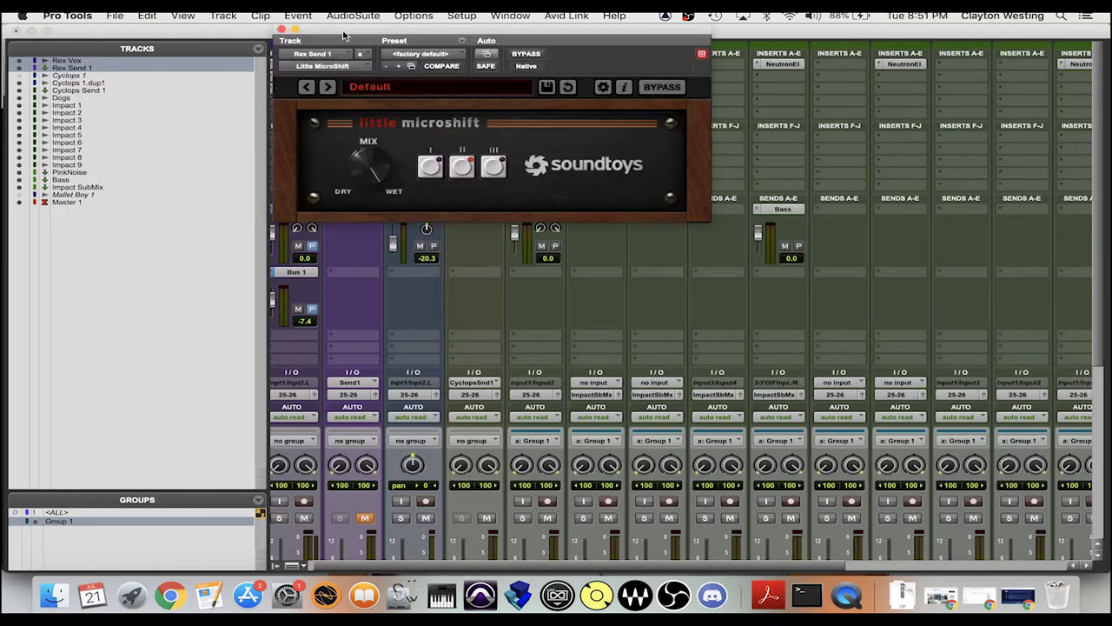
{"action": "left_click_drag", "start_coordinate": [344, 31], "coordinate": [459, 31]}
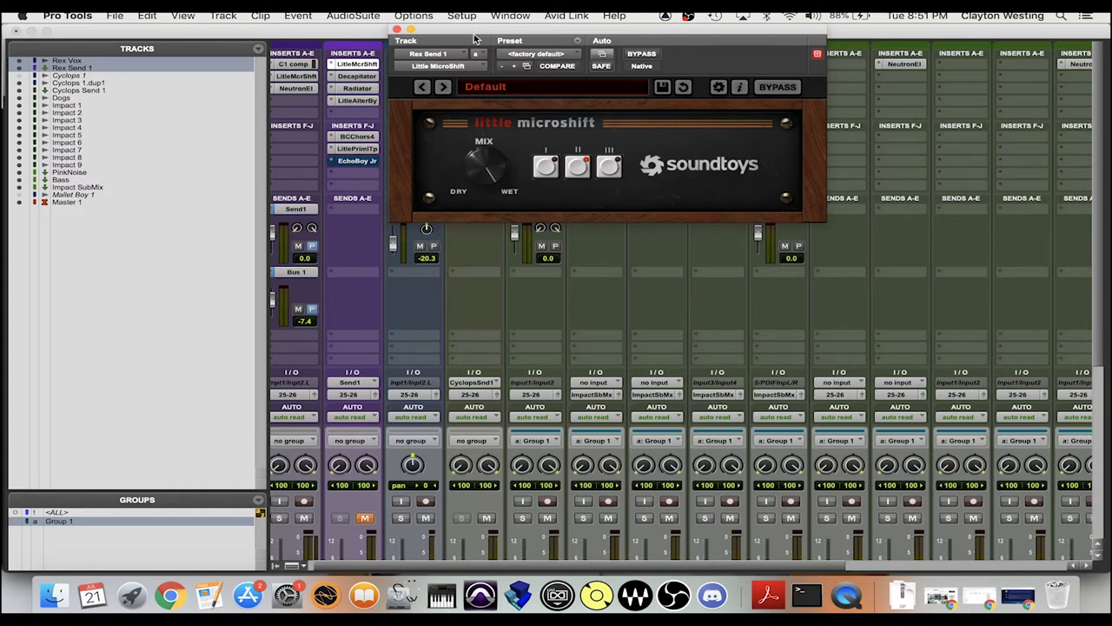
{"action": "left_click", "coordinate": [397, 30]}
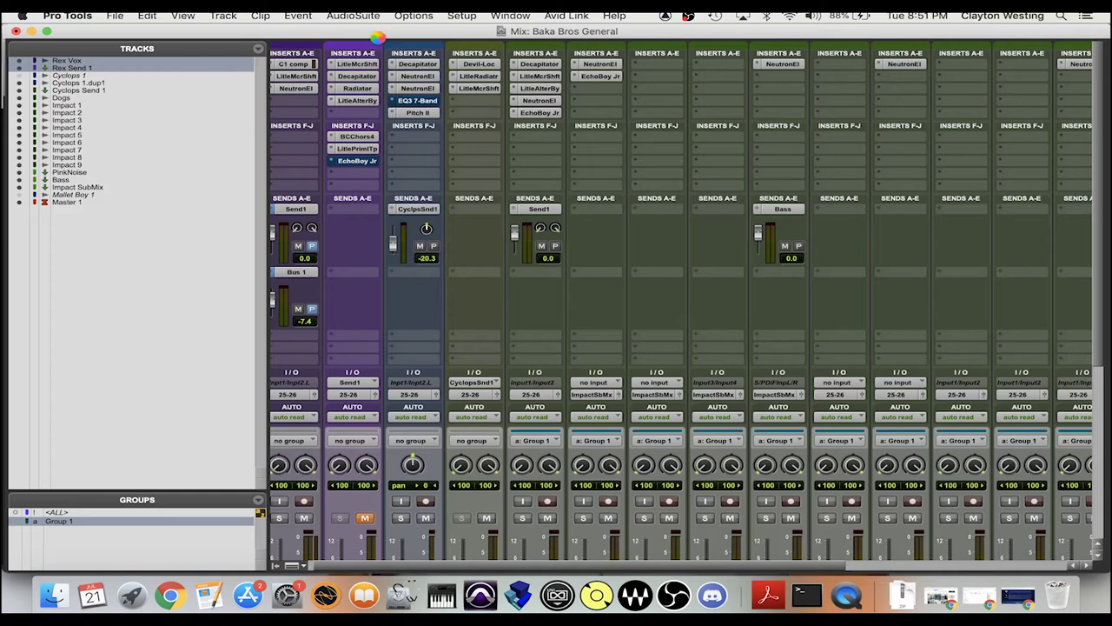
Open Rex Send 1's Decapitator on its Beefy preset and switch to the Edit window
{"action": "left_click", "coordinate": [357, 75]}
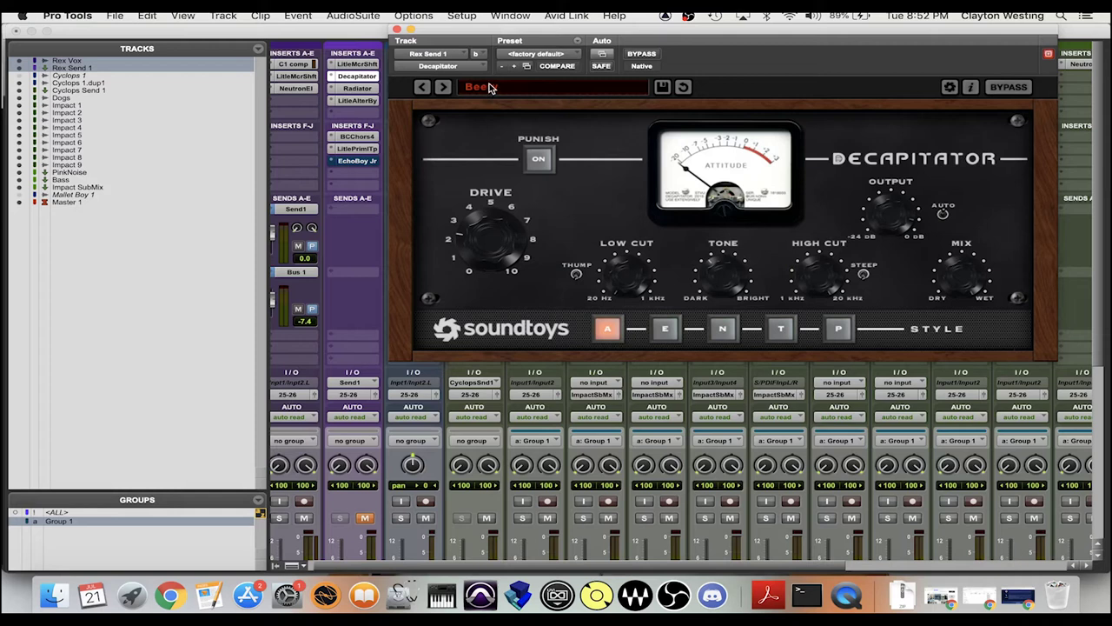
{"action": "left_click_drag", "start_coordinate": [518, 36], "coordinate": [462, 14]}
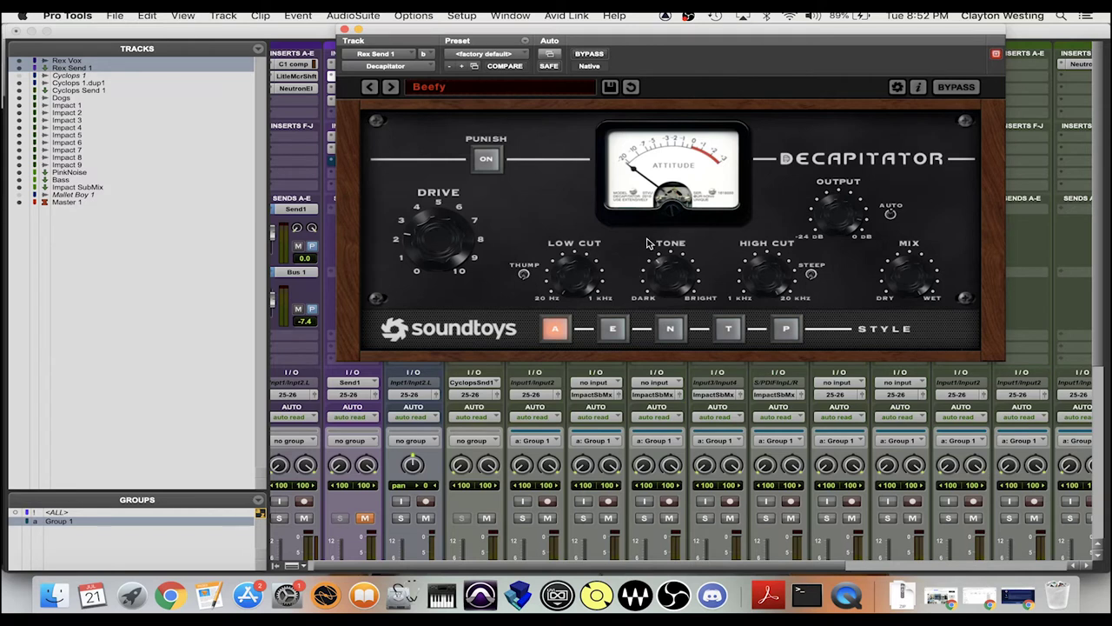
{"action": "left_click", "coordinate": [305, 36]}
{"action": "key", "text": "super+equal"}
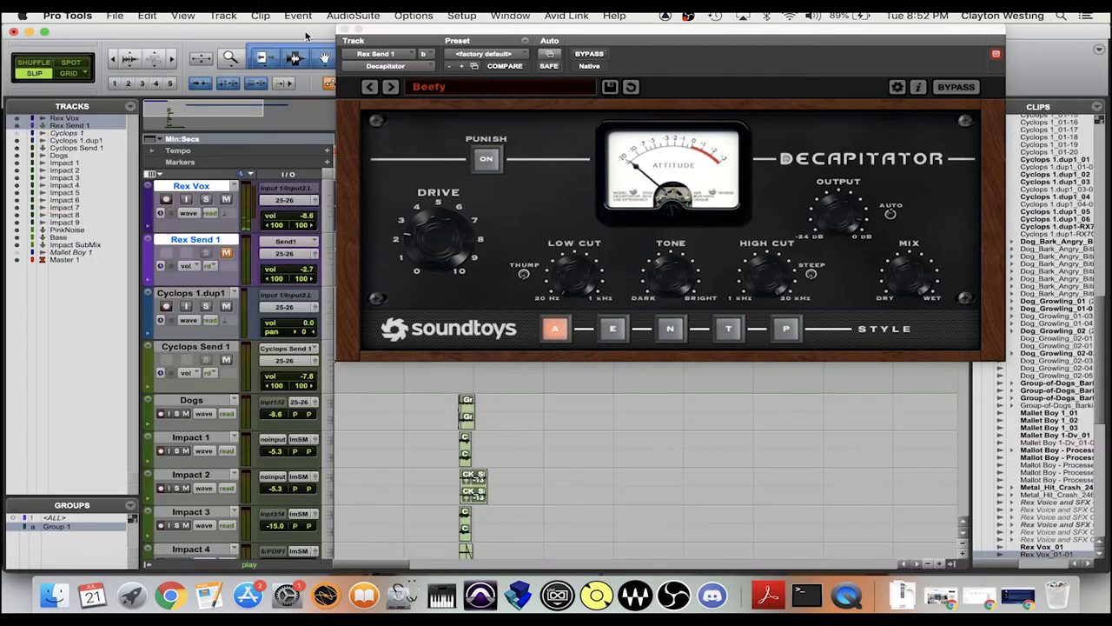
Compare Decapitator bypassed and active, leave it on, close it, and return to the mixer
{"action": "left_click", "coordinate": [954, 87]}
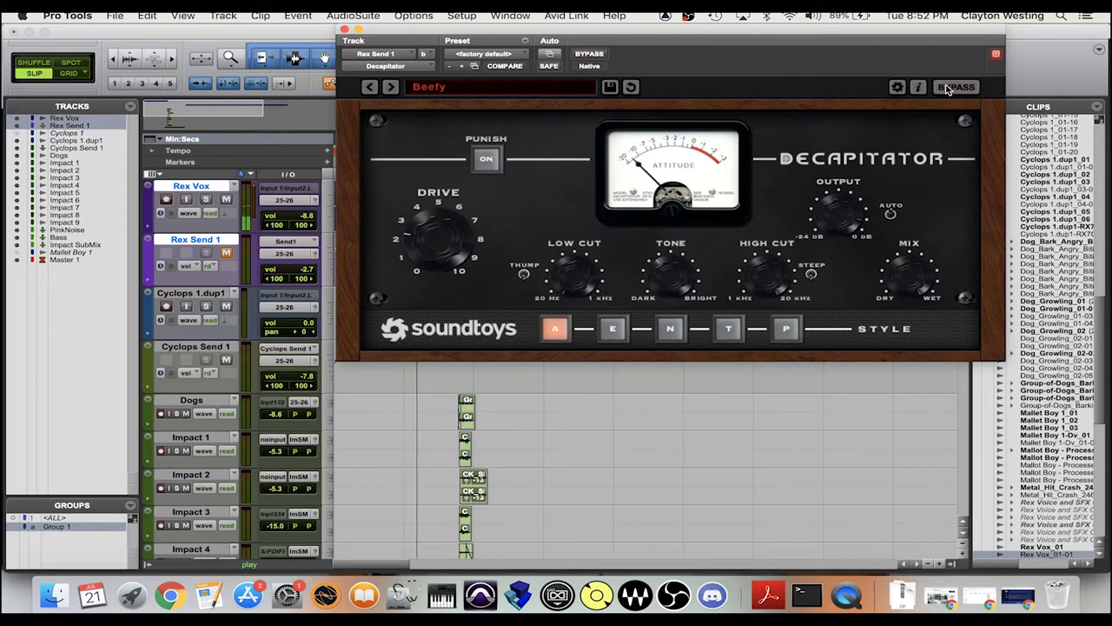
{"action": "left_click", "coordinate": [954, 87]}
{"action": "key", "text": "space"}
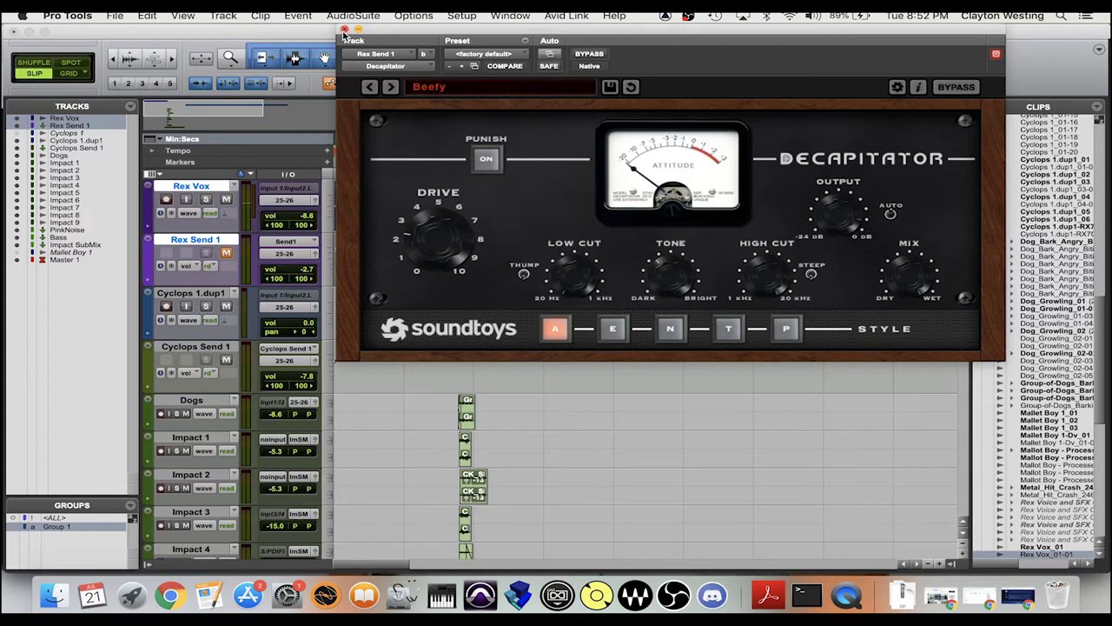
{"action": "left_click", "coordinate": [344, 31]}
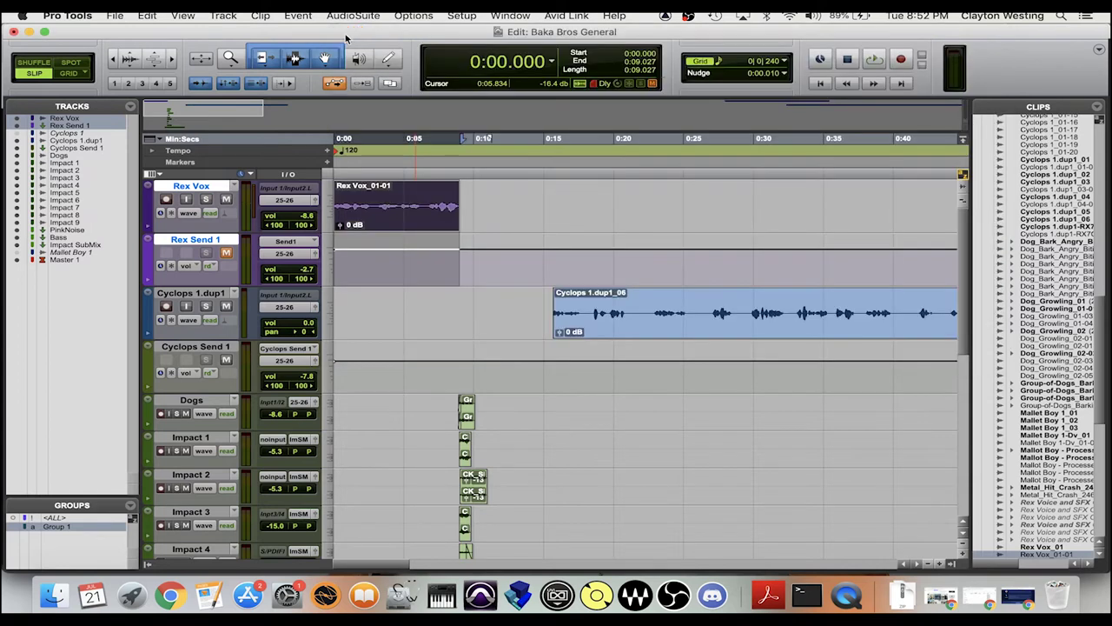
{"action": "key", "text": "super+equal"}
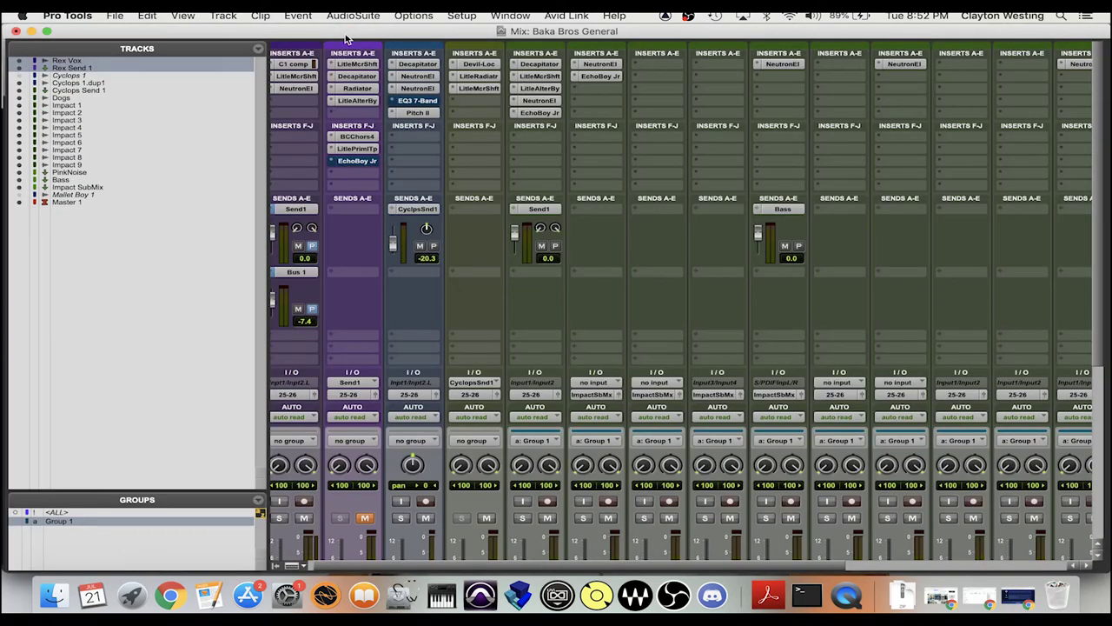
{"action": "left_click", "coordinate": [355, 90]}
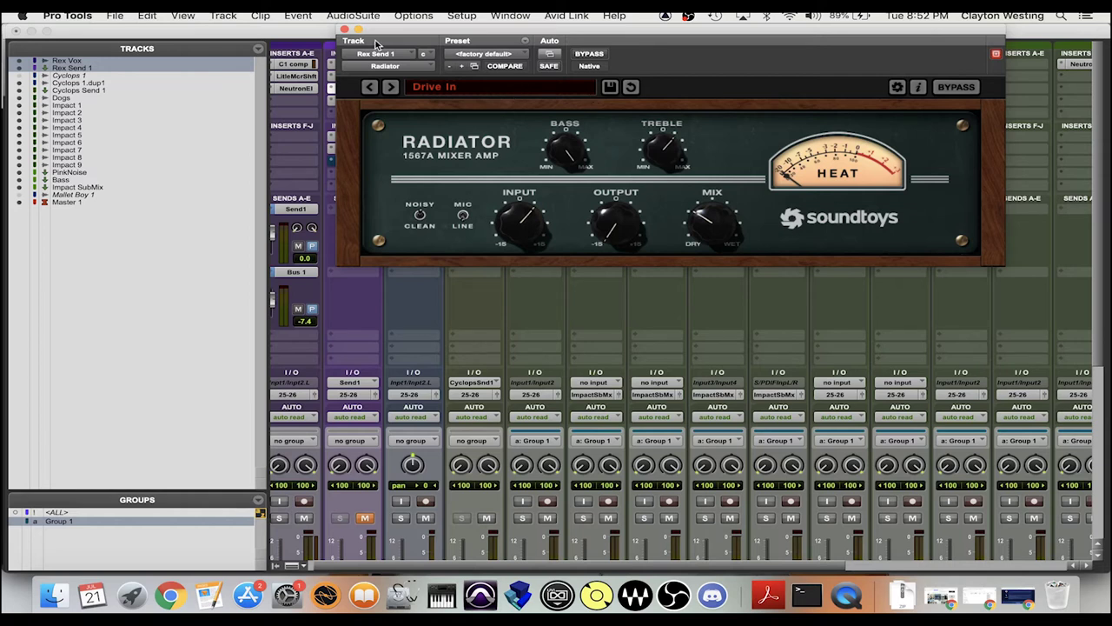
{"action": "left_click", "coordinate": [345, 30]}
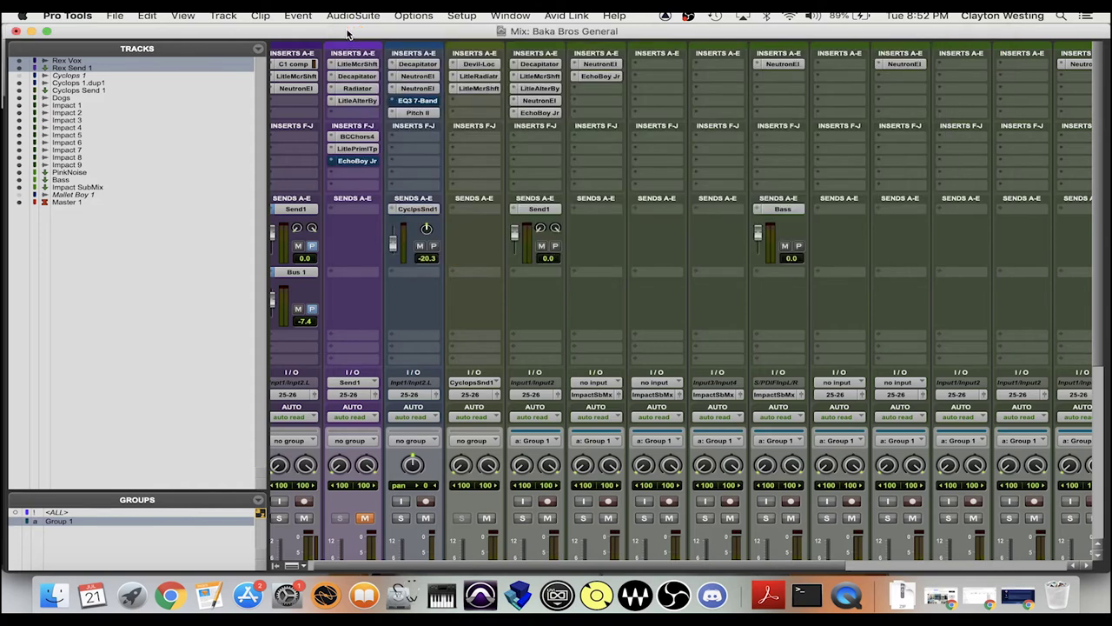
{"action": "left_click", "coordinate": [359, 102]}
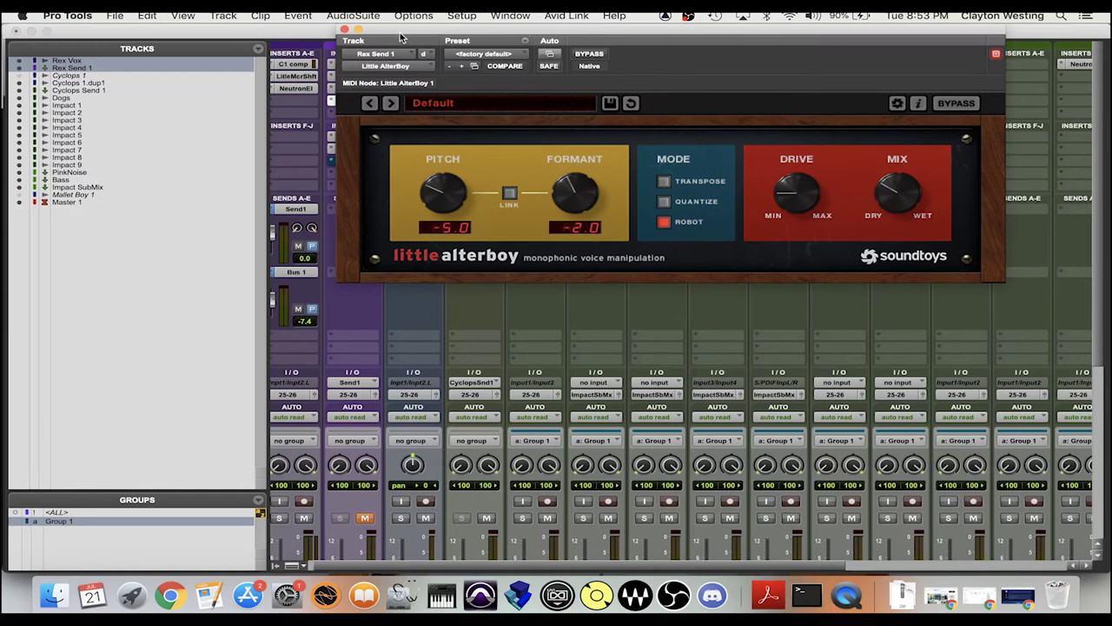
{"action": "left_click_drag", "start_coordinate": [401, 31], "coordinate": [443, 30]}
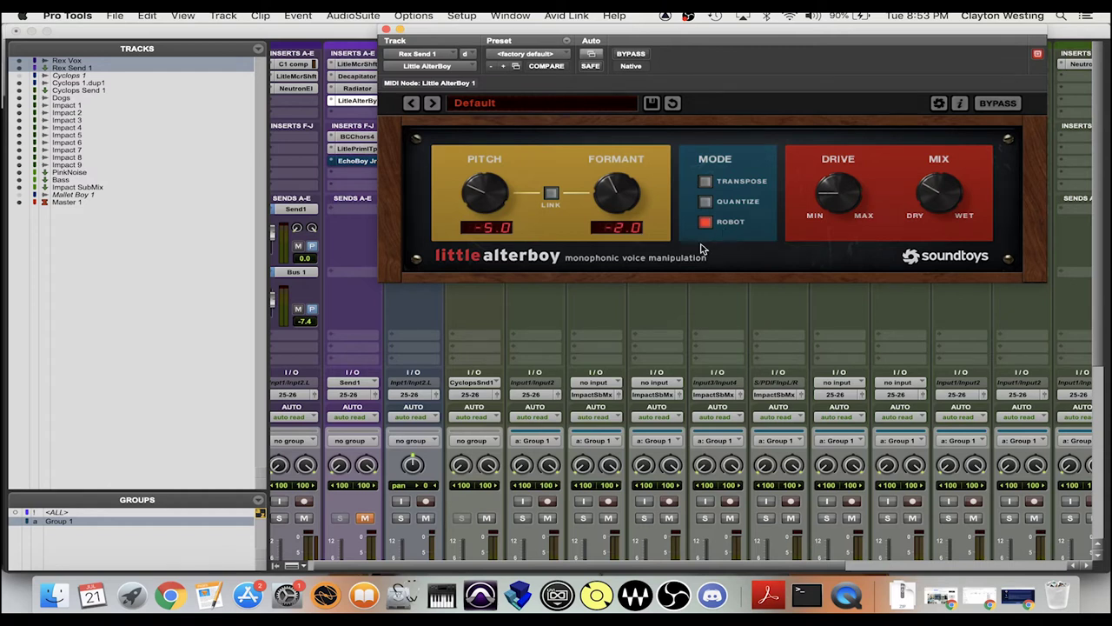
{"action": "left_click", "coordinate": [347, 40]}
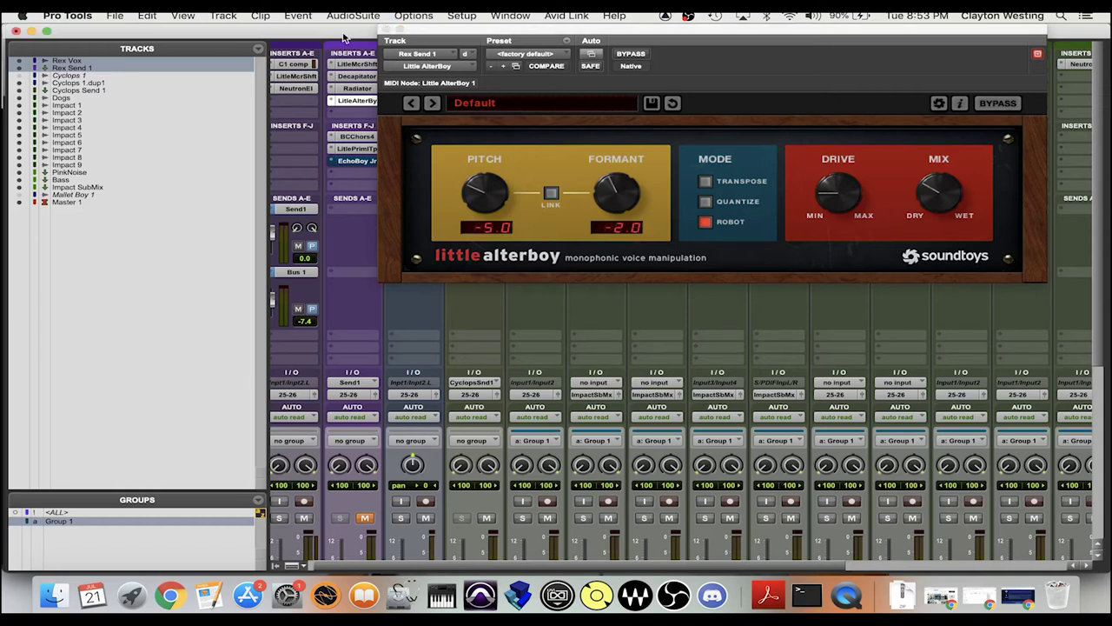
{"action": "left_click", "coordinate": [995, 105]}
{"action": "left_click", "coordinate": [996, 105]}
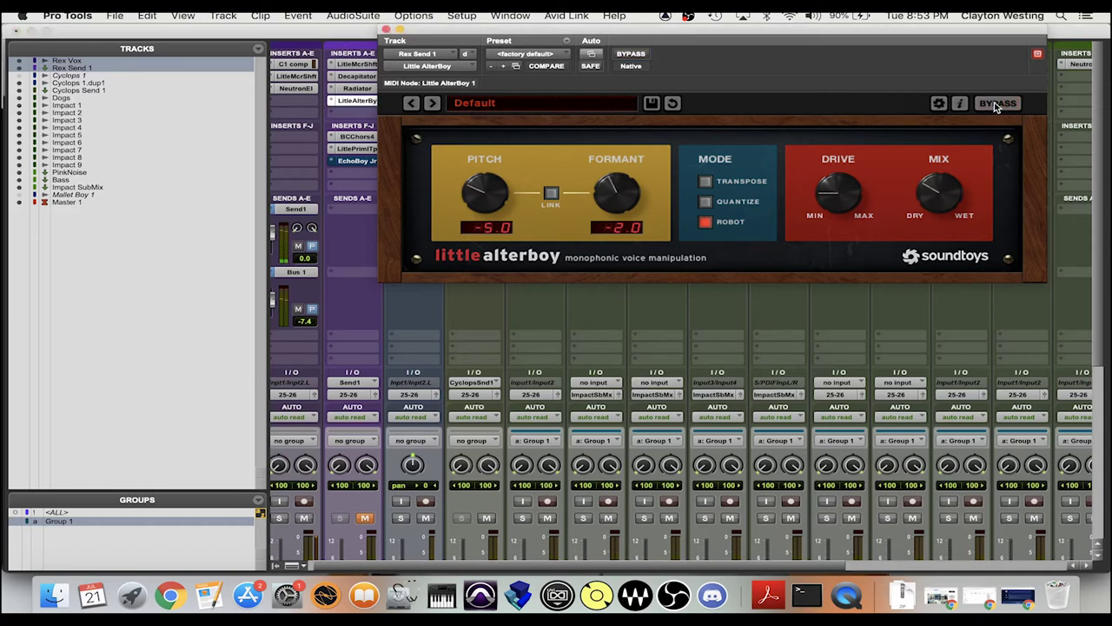
{"action": "left_click", "coordinate": [996, 104]}
{"action": "left_click", "coordinate": [996, 104]}
{"action": "left_click", "coordinate": [386, 29]}
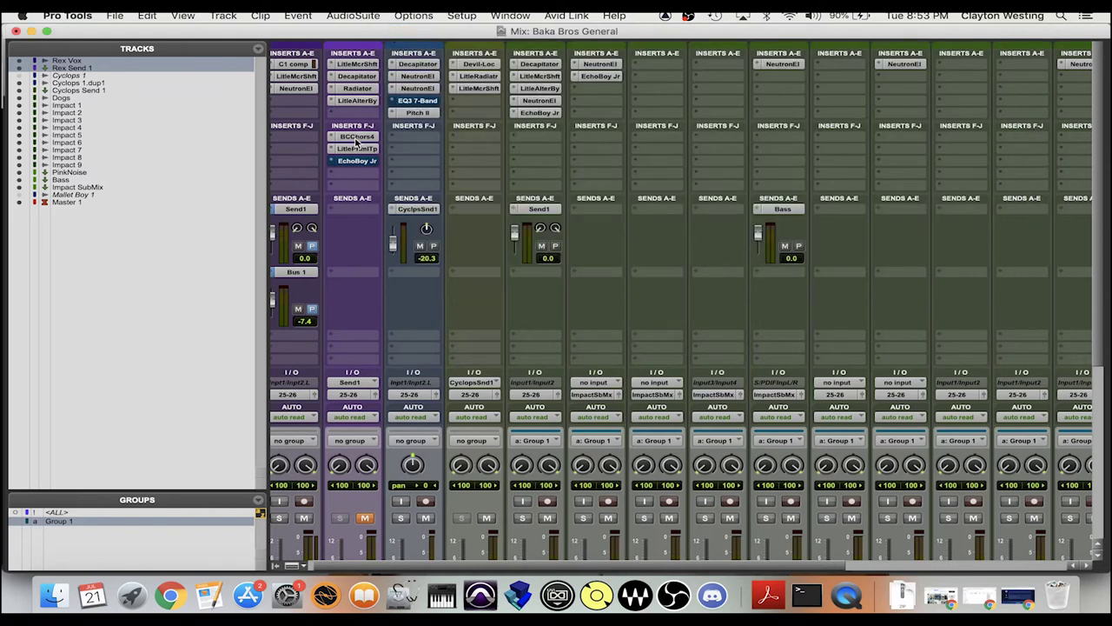
{"action": "left_click", "coordinate": [355, 139]}
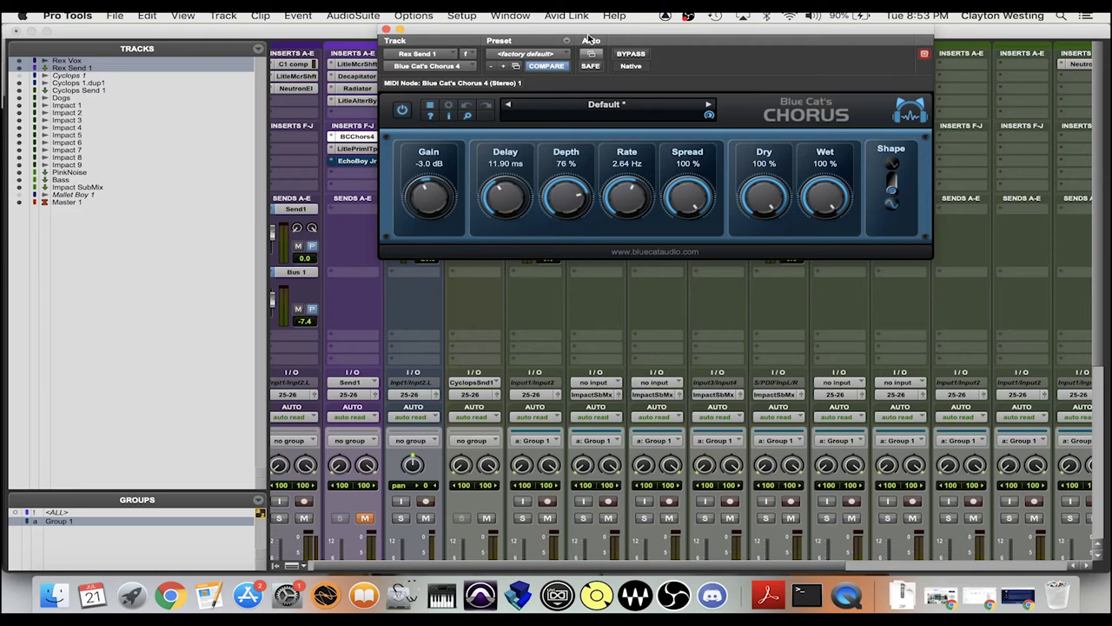
{"action": "left_click", "coordinate": [633, 55]}
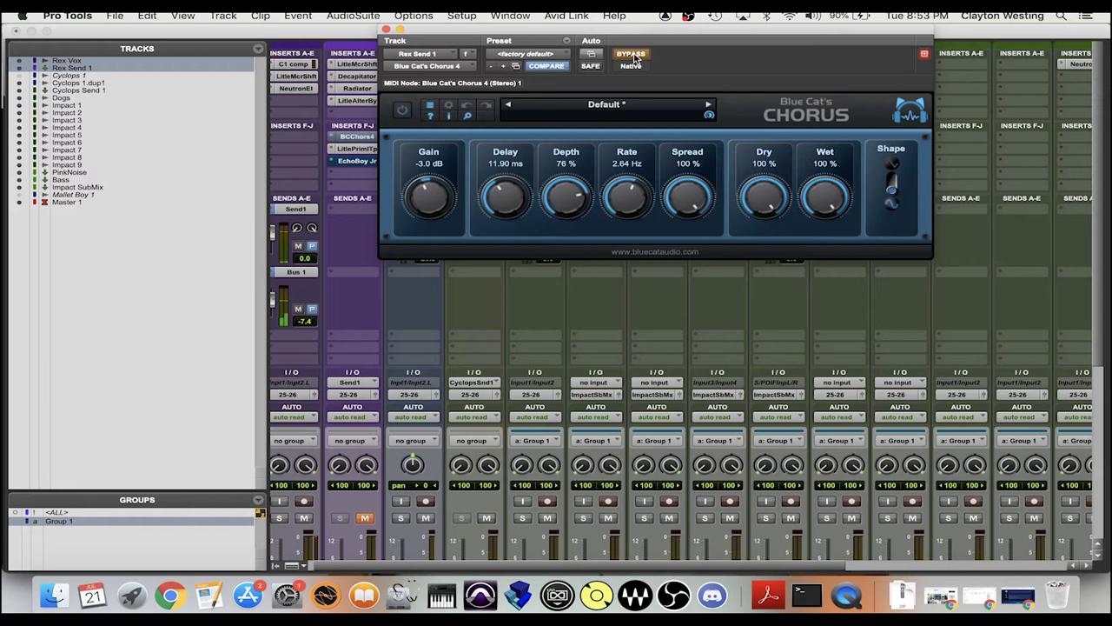
{"action": "left_click", "coordinate": [633, 54]}
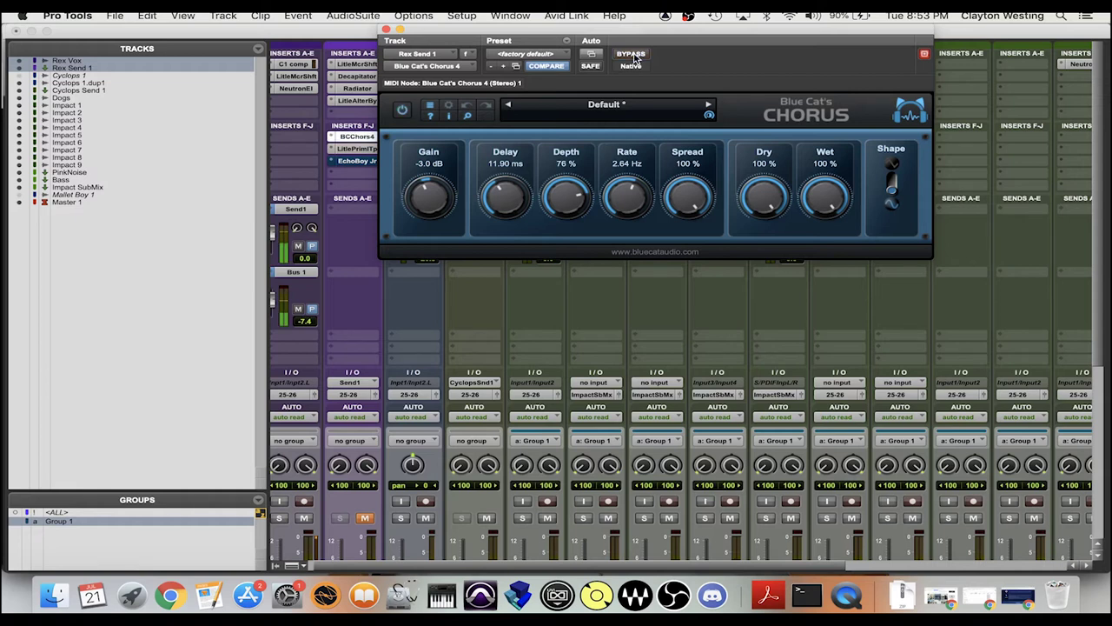
{"action": "left_click", "coordinate": [386, 30]}
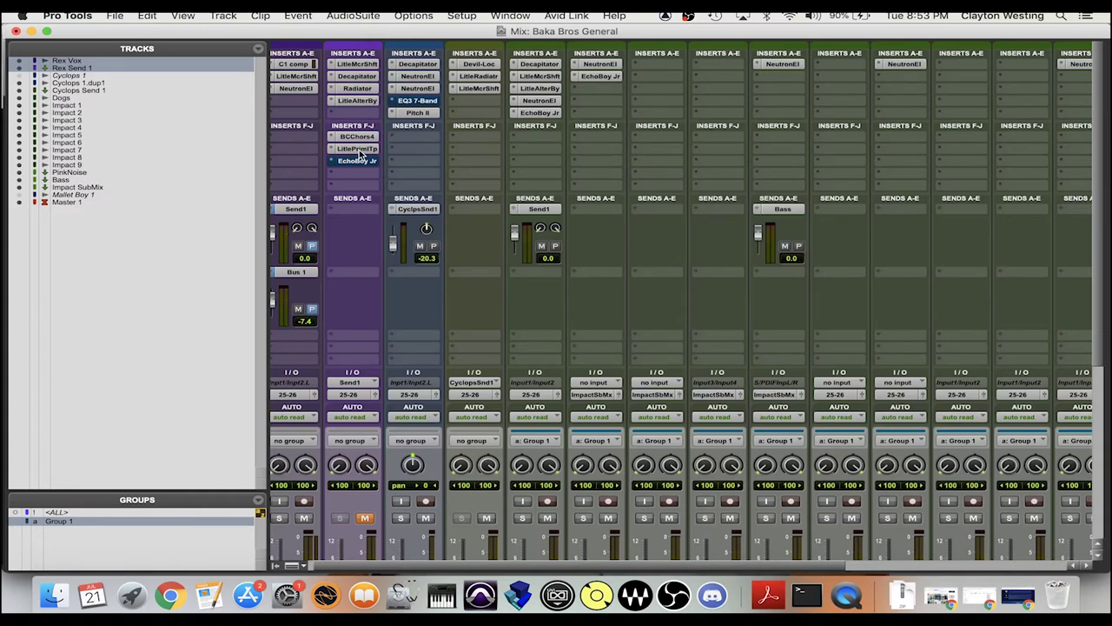
On Rex Send 1's Little PrimalTap, adjust Multiply, compare bypass, and try the Mix fader
{"action": "left_click", "coordinate": [357, 149]}
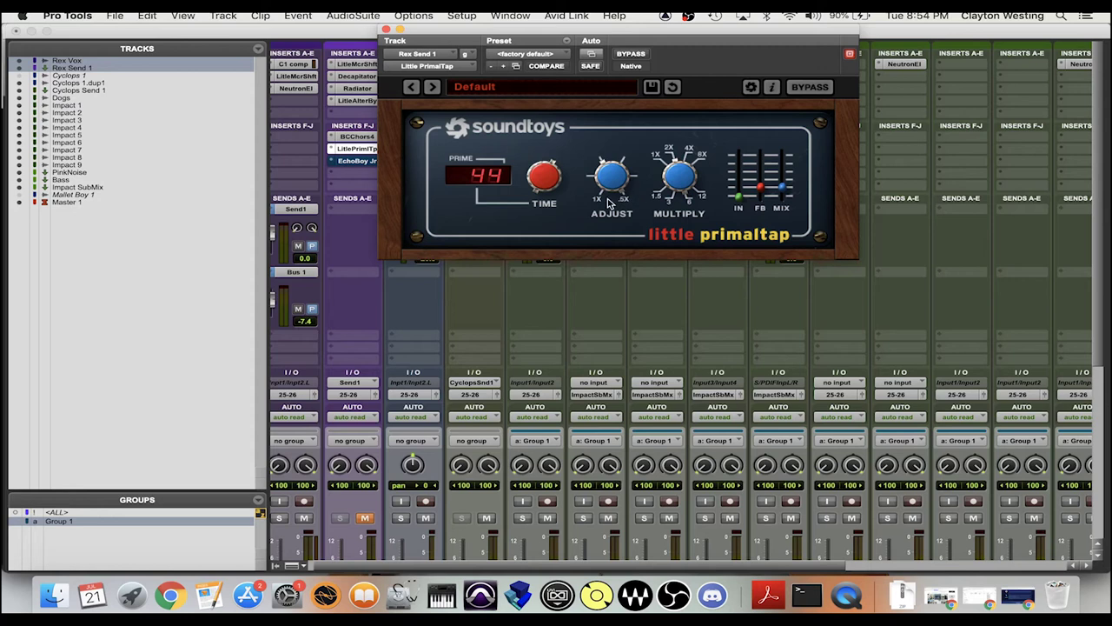
{"action": "left_click_drag", "start_coordinate": [674, 180], "coordinate": [687, 187]}
{"action": "left_click", "coordinate": [805, 92]}
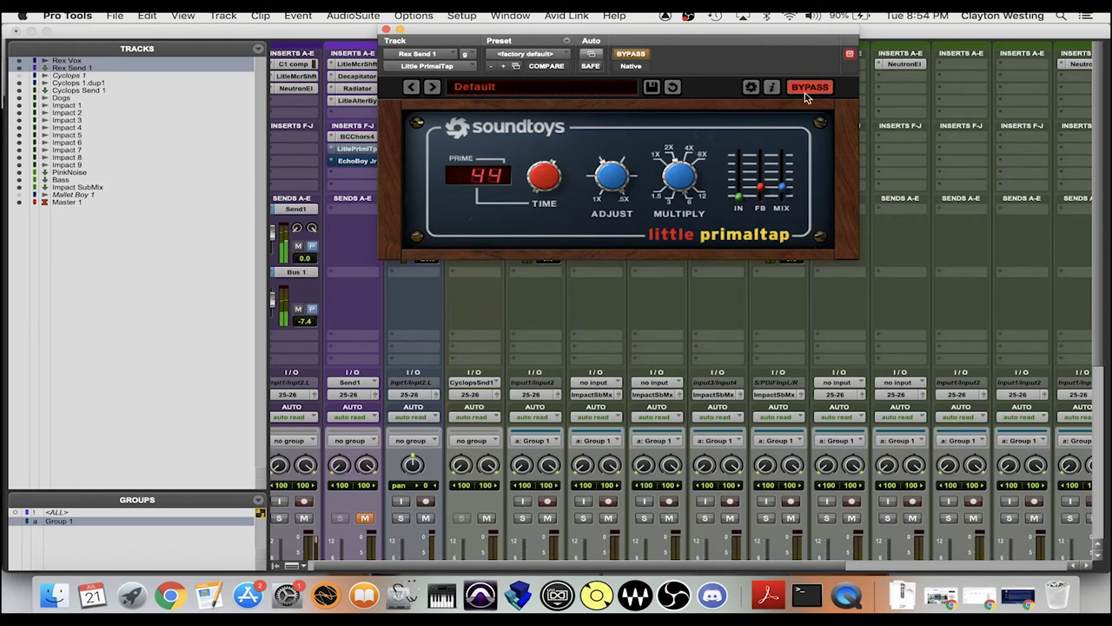
{"action": "left_click", "coordinate": [806, 89]}
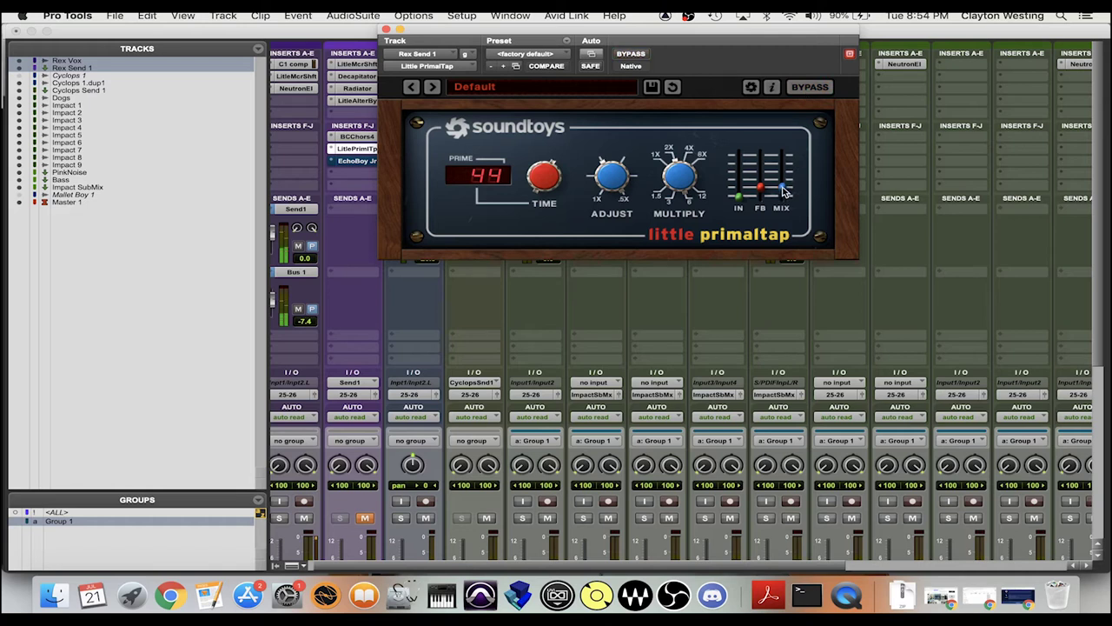
{"action": "left_click_drag", "start_coordinate": [782, 189], "coordinate": [788, 155]}
{"action": "left_click_drag", "start_coordinate": [786, 155], "coordinate": [784, 180]}
Set the delay Time to 76, close the plugin, and place the cursor at 0:07.045
{"action": "mouse_move", "coordinate": [537, 186]}
{"action": "left_mouse_down"}
{"action": "mouse_move", "coordinate": [546, 151]}
{"action": "mouse_move", "coordinate": [534, 177]}
{"action": "left_mouse_up"}
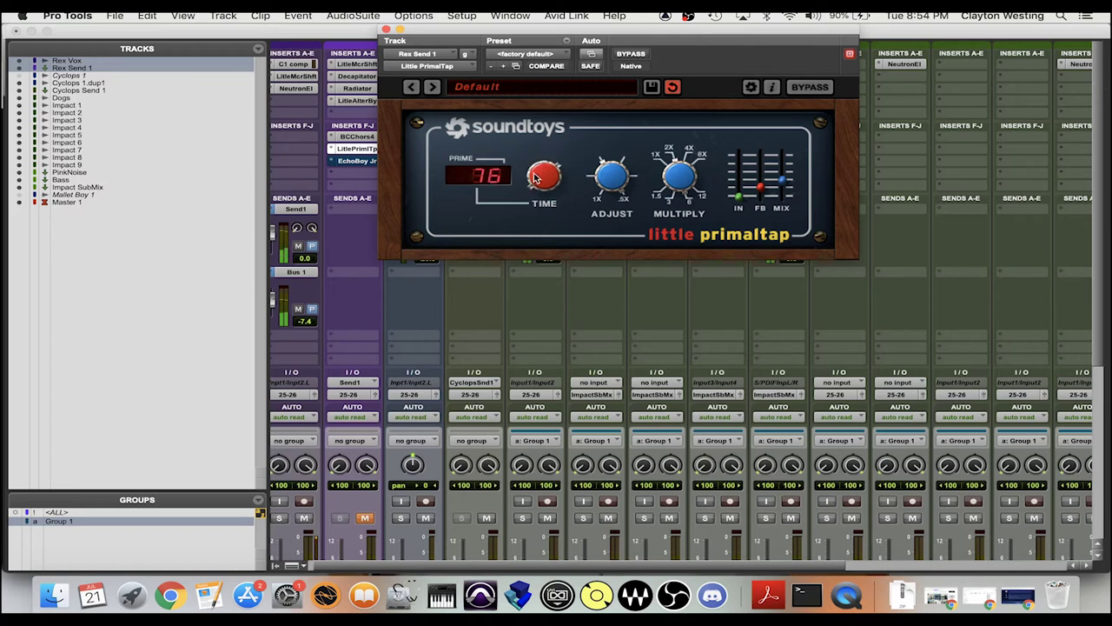
{"action": "left_click", "coordinate": [386, 31]}
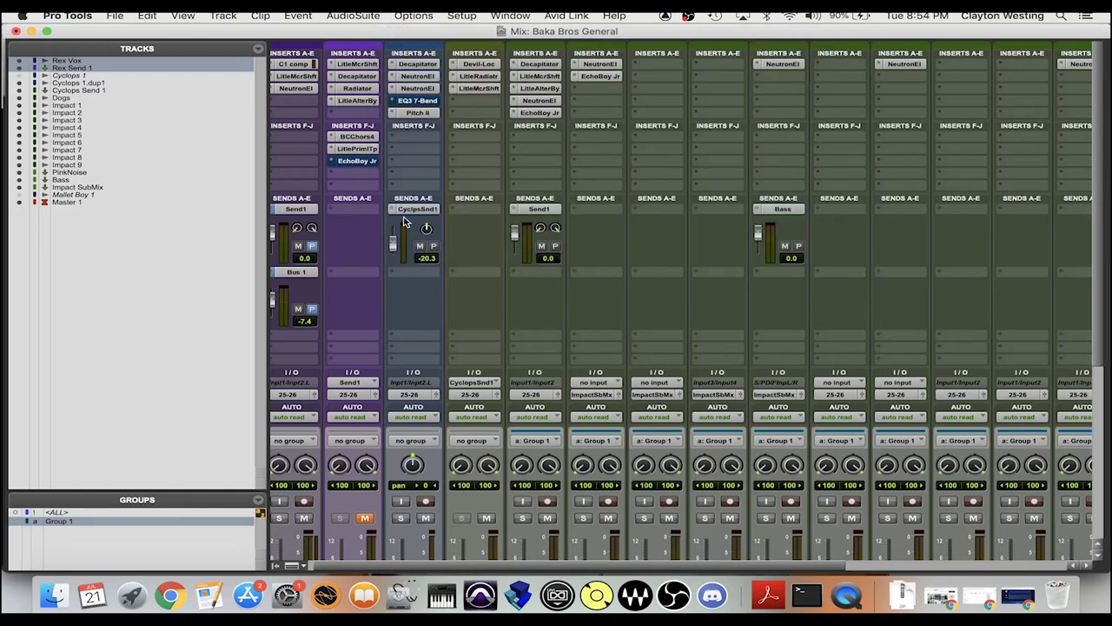
{"action": "key", "text": "super+equal"}
{"action": "left_click", "coordinate": [431, 398]}
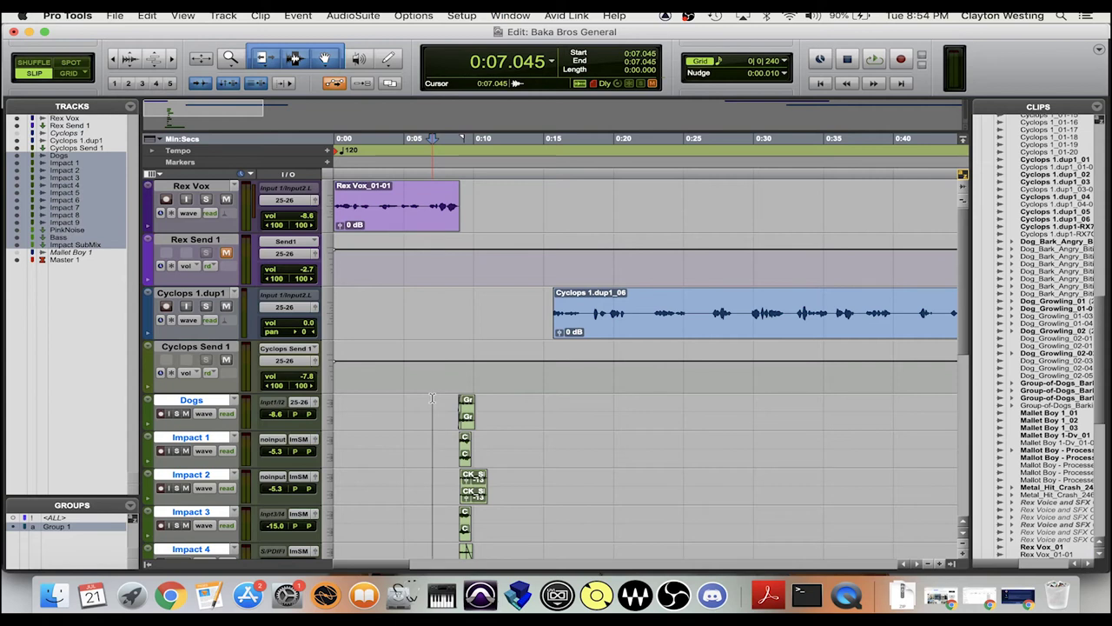
{"action": "key", "text": "super+bracketright"}
{"action": "key", "text": "super+bracketright"}
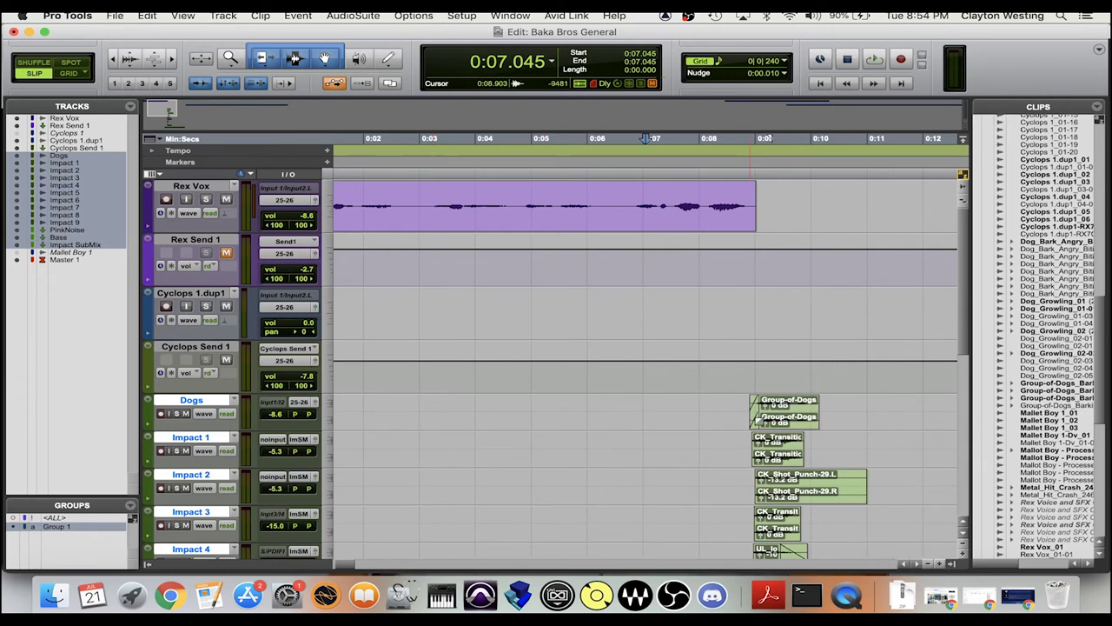
{"action": "scroll", "coordinate": [751, 425], "scroll_direction": "down", "scroll_amount": 1}
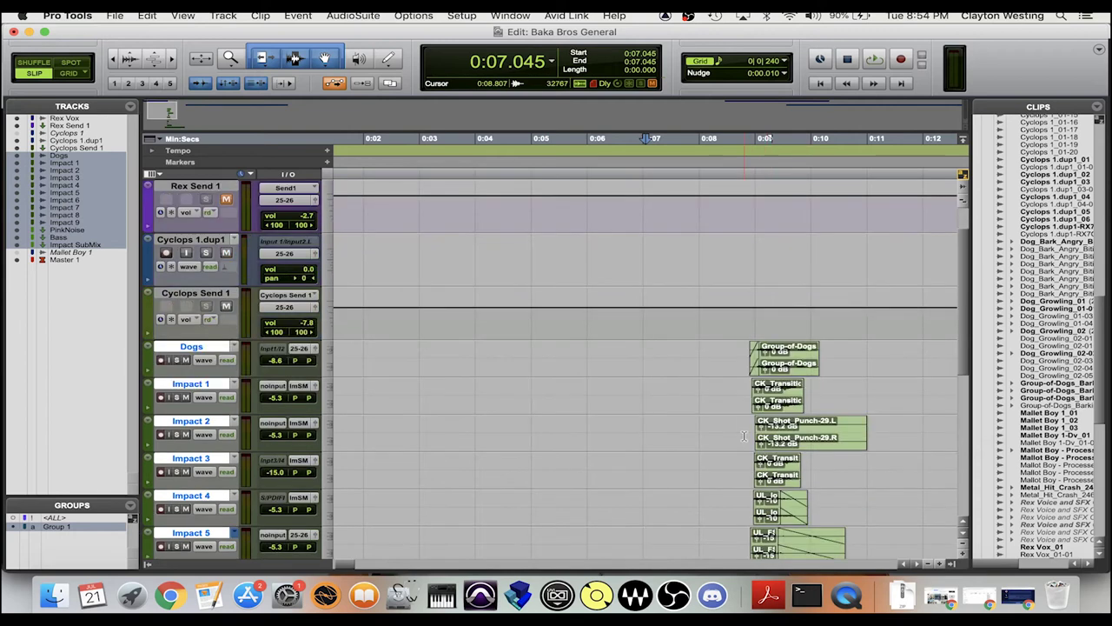
{"action": "scroll", "coordinate": [744, 436], "scroll_direction": "down", "scroll_amount": 3}
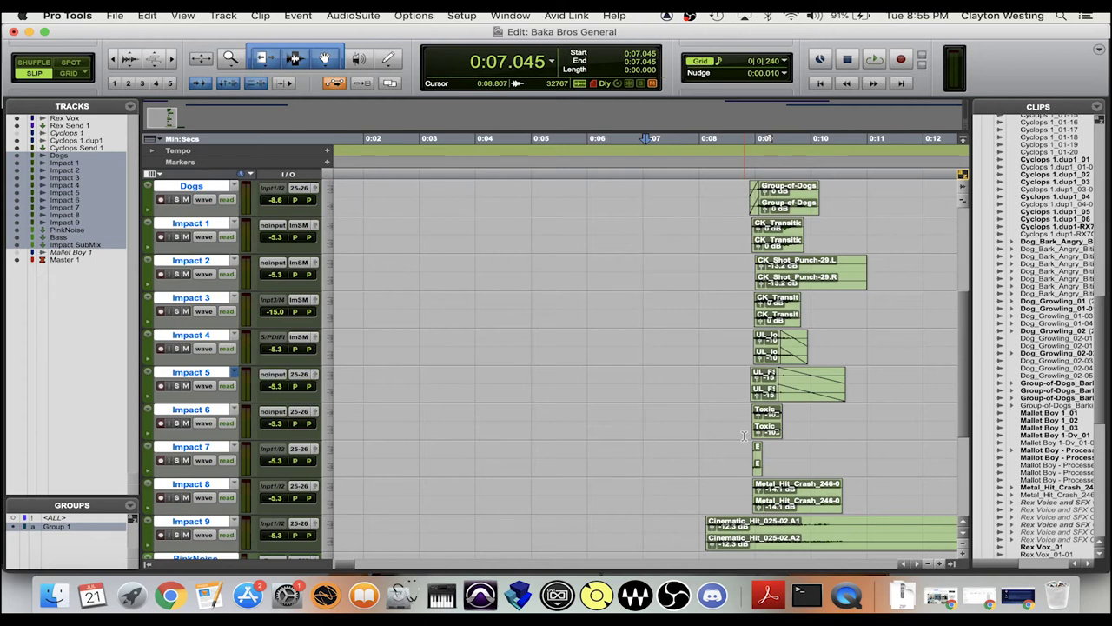
{"action": "scroll", "coordinate": [744, 437], "scroll_direction": "up", "scroll_amount": 1}
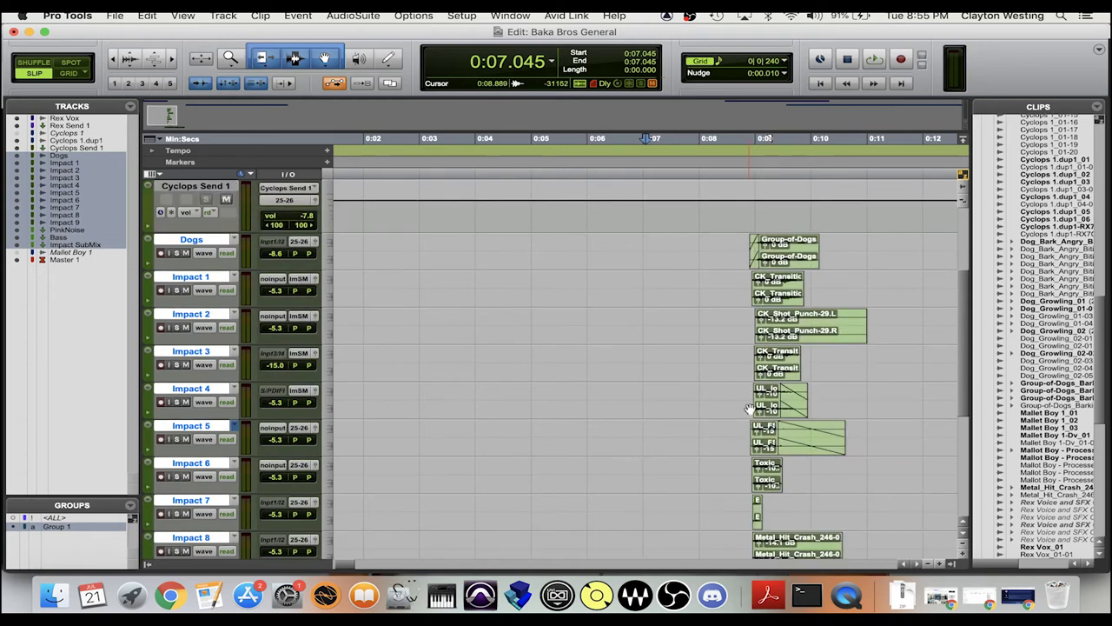
{"action": "scroll", "coordinate": [724, 382], "scroll_direction": "down", "scroll_amount": 3}
{"action": "scroll", "coordinate": [725, 383], "scroll_direction": "down", "scroll_amount": 3}
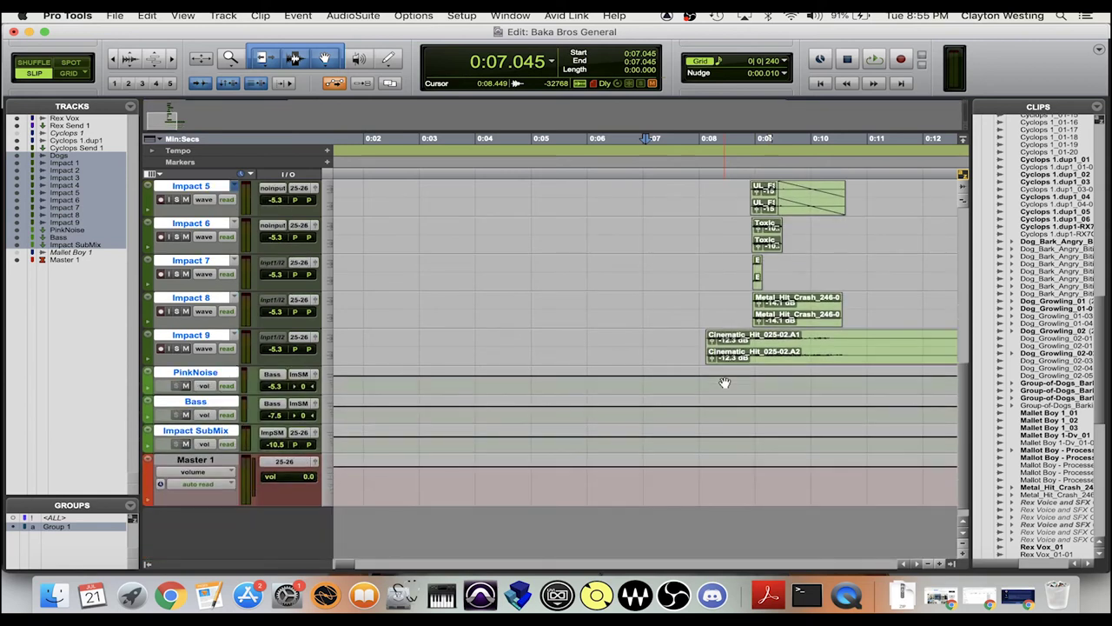
{"action": "scroll", "coordinate": [725, 382], "scroll_direction": "up", "scroll_amount": 4}
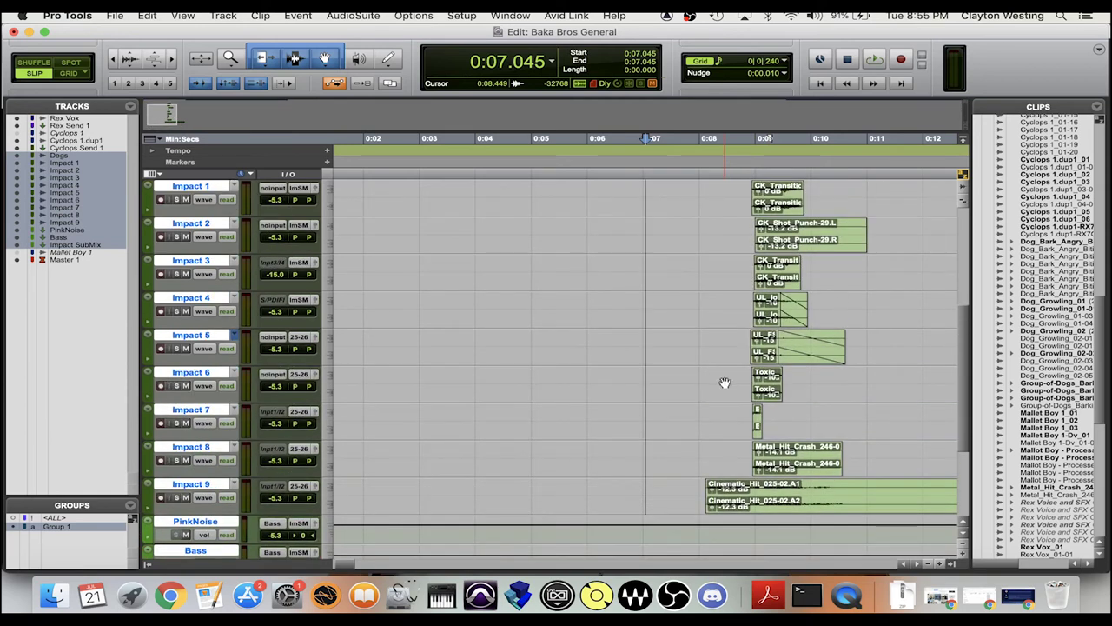
{"action": "key", "text": "space"}
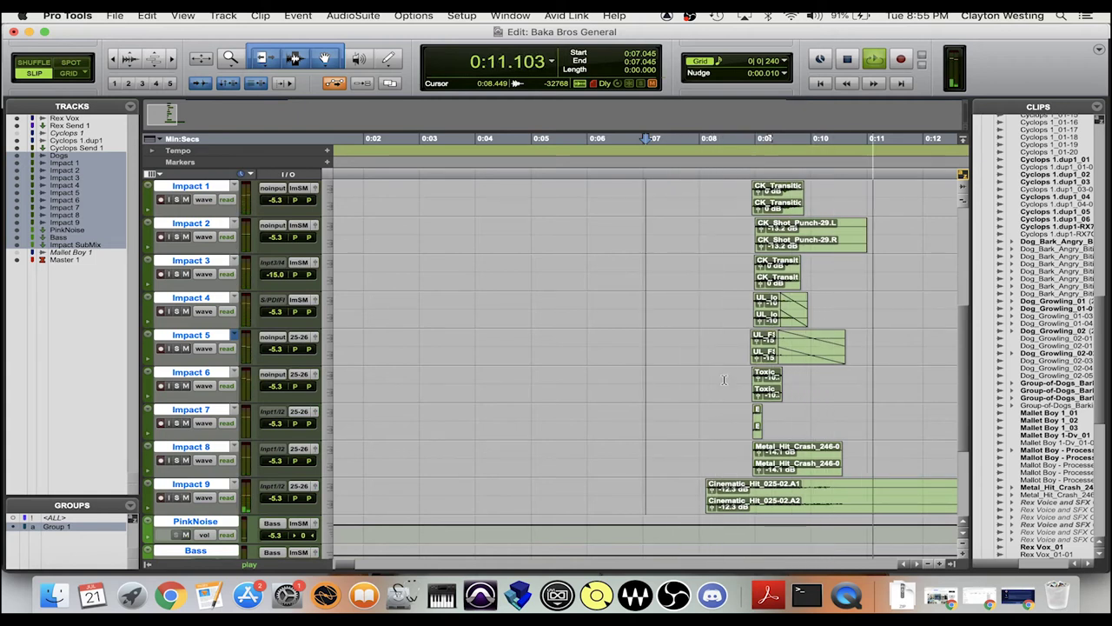
{"action": "key", "text": "space"}
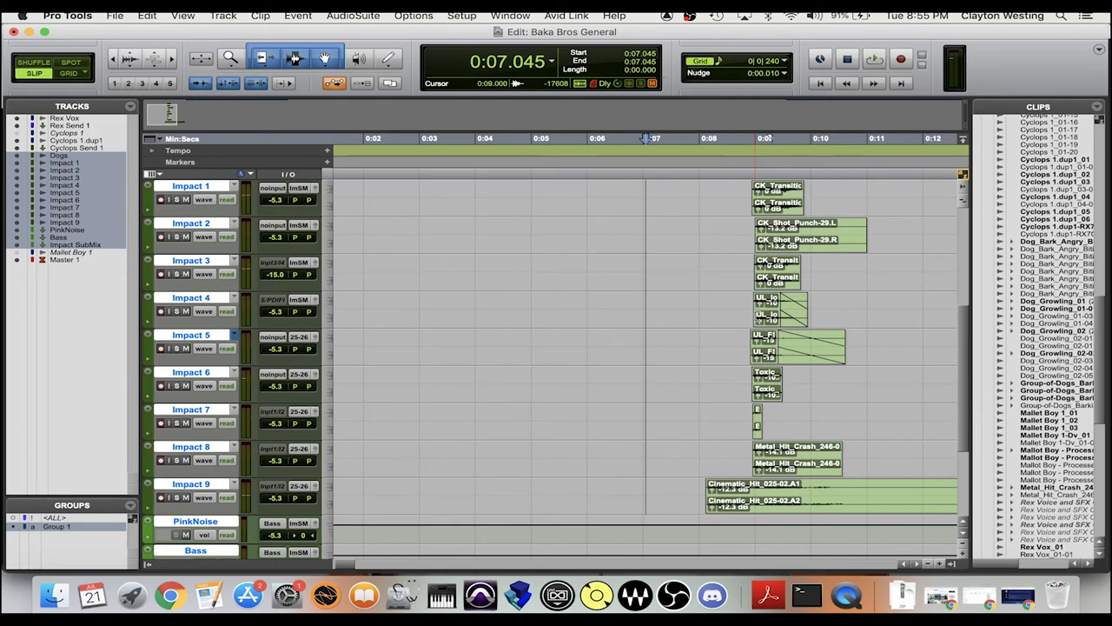
{"action": "key", "text": "super+bracketleft"}
{"action": "key", "text": "super+bracketleft"}
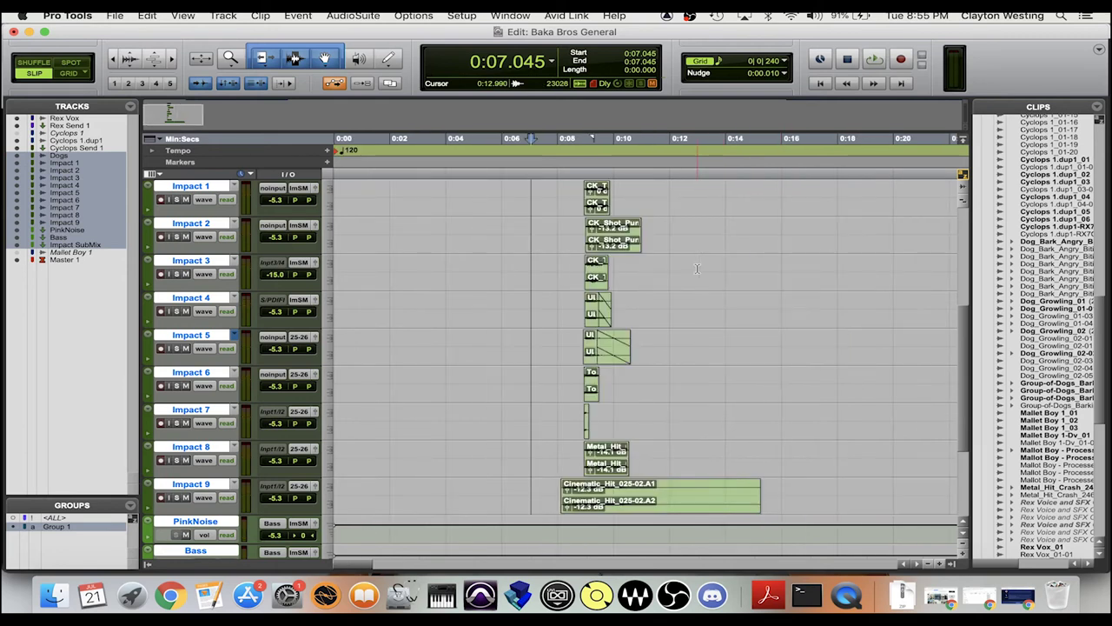
Select the Cyclops 1.dup1_06 clip, dismiss the low-memory alert, and play it from 0:15.688
{"action": "scroll", "coordinate": [694, 284], "scroll_direction": "up", "scroll_amount": 5}
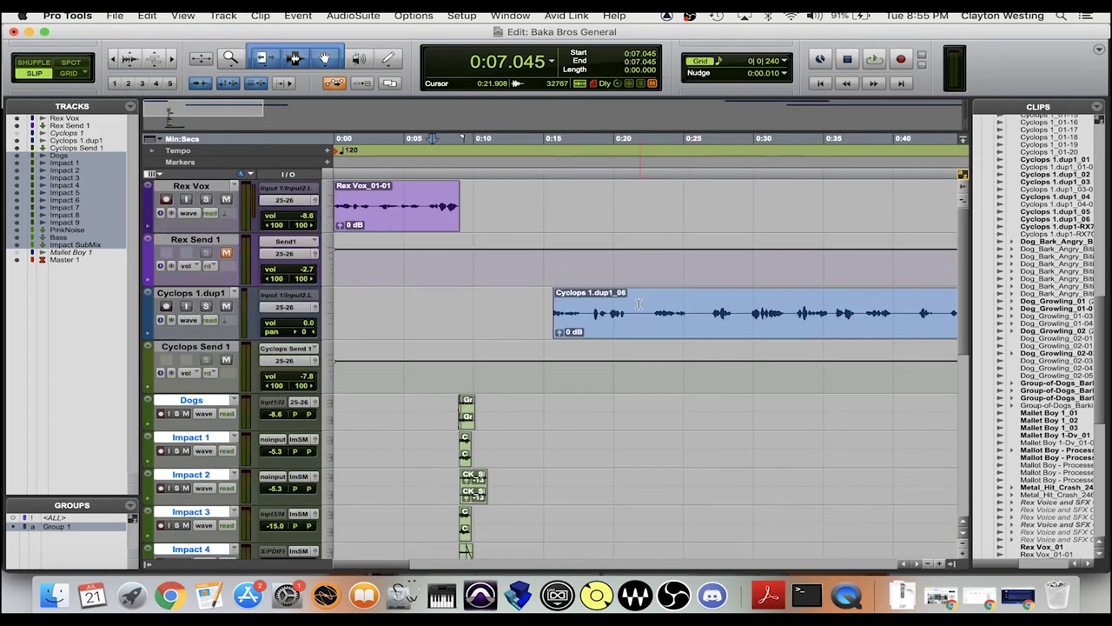
{"action": "left_click", "coordinate": [664, 335]}
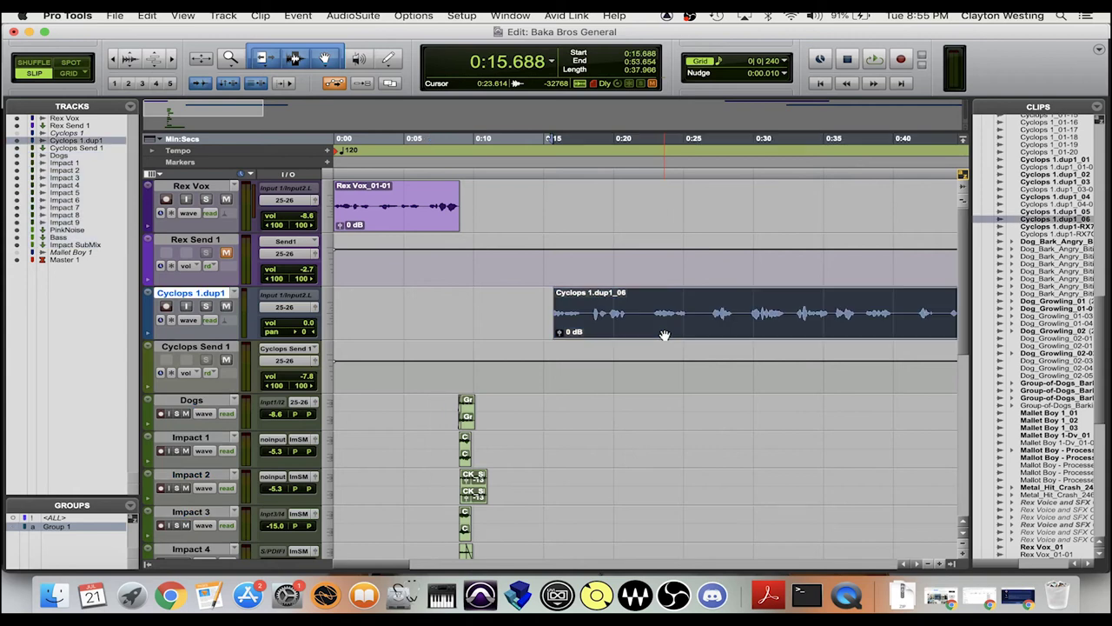
{"action": "left_click", "coordinate": [678, 268]}
{"action": "key", "text": "space"}
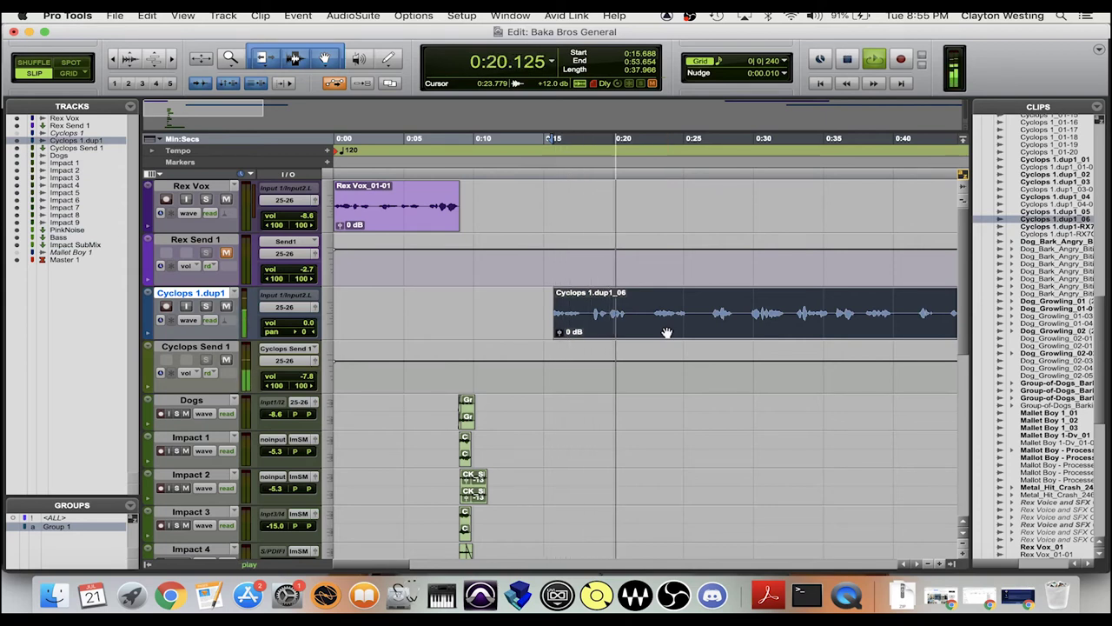
{"action": "key", "text": "super+equal"}
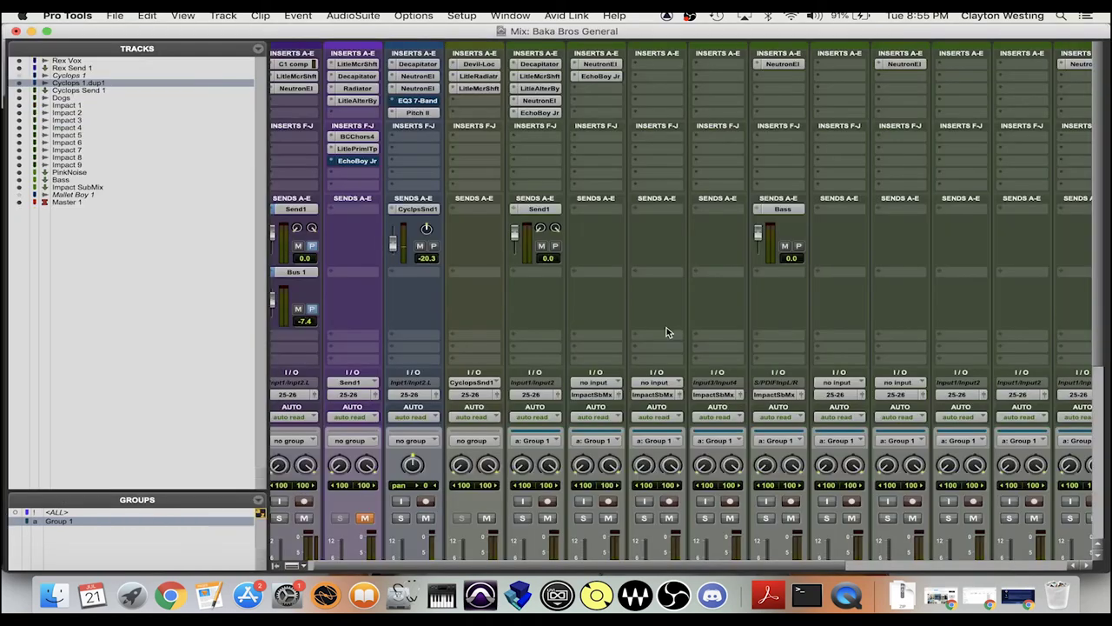
{"action": "scroll", "coordinate": [667, 331], "scroll_direction": "down", "scroll_amount": 5}
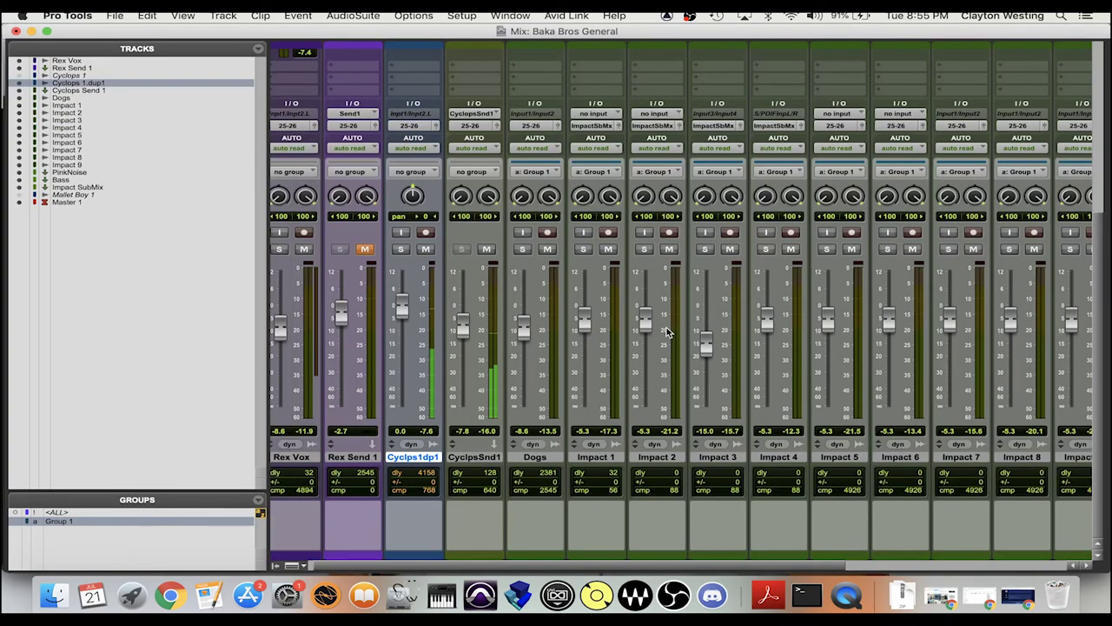
{"action": "scroll", "coordinate": [666, 331], "scroll_direction": "up", "scroll_amount": 5}
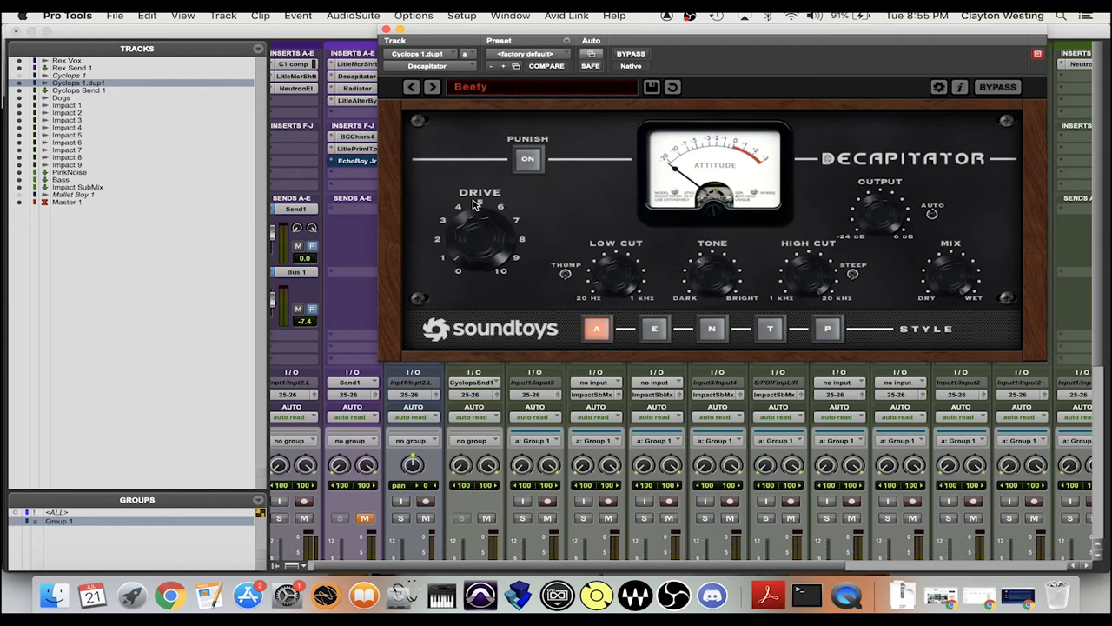
{"action": "left_click", "coordinate": [387, 30]}
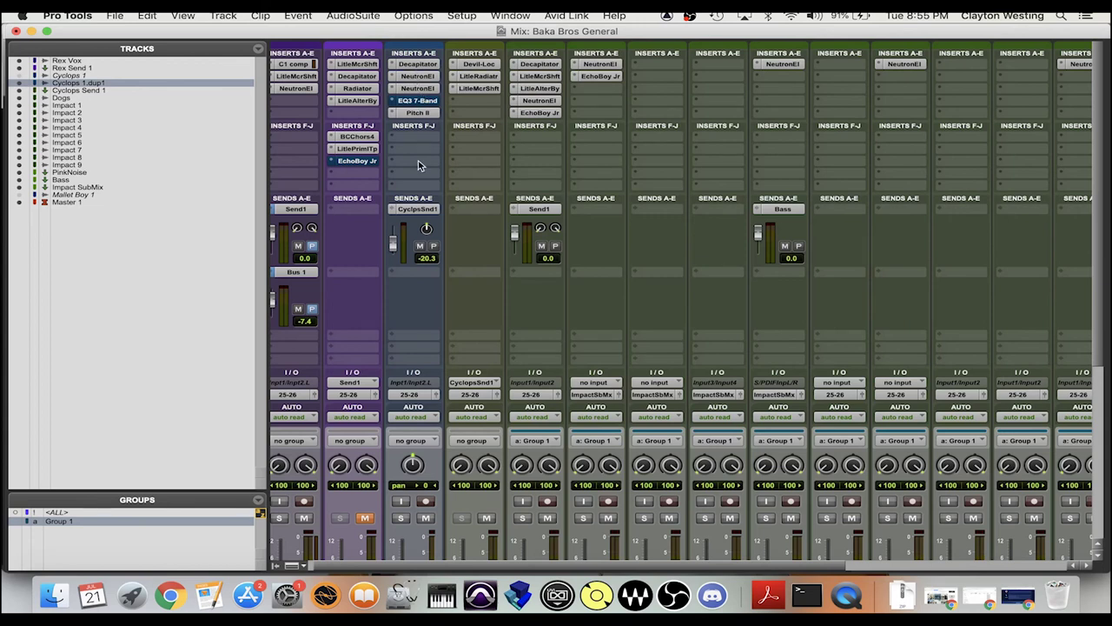
{"action": "left_click", "coordinate": [420, 88]}
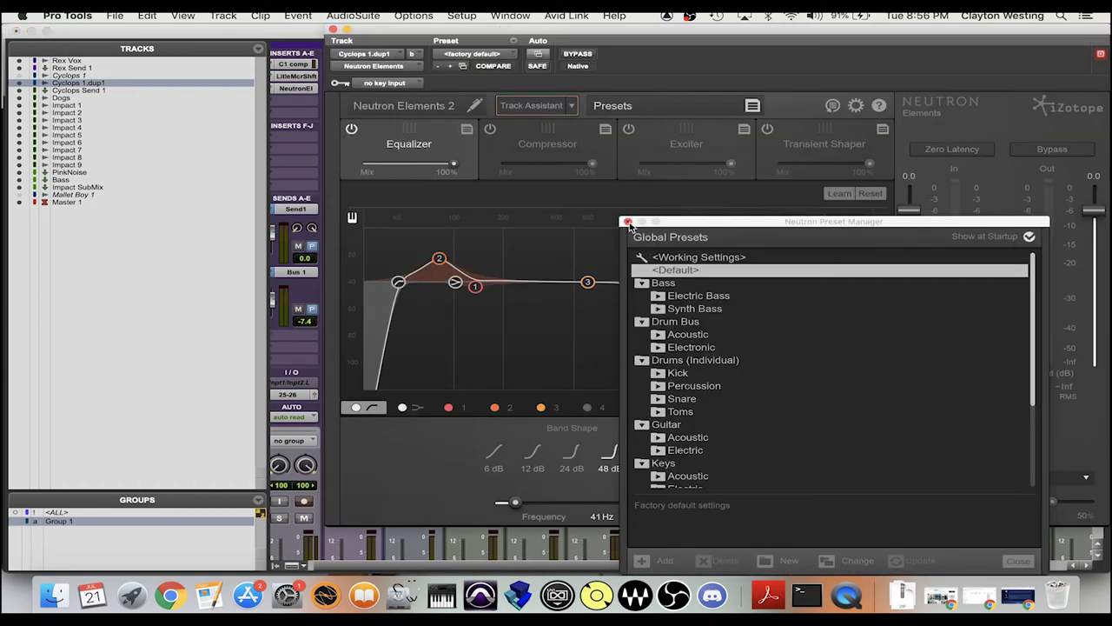
{"action": "left_click", "coordinate": [628, 223]}
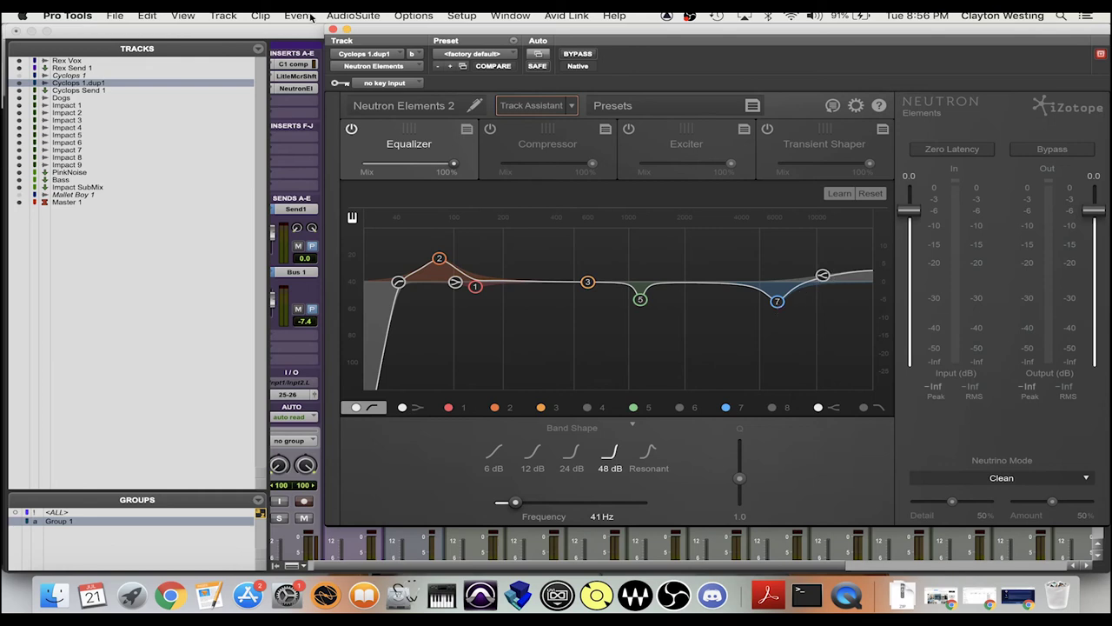
{"action": "left_click", "coordinate": [332, 30]}
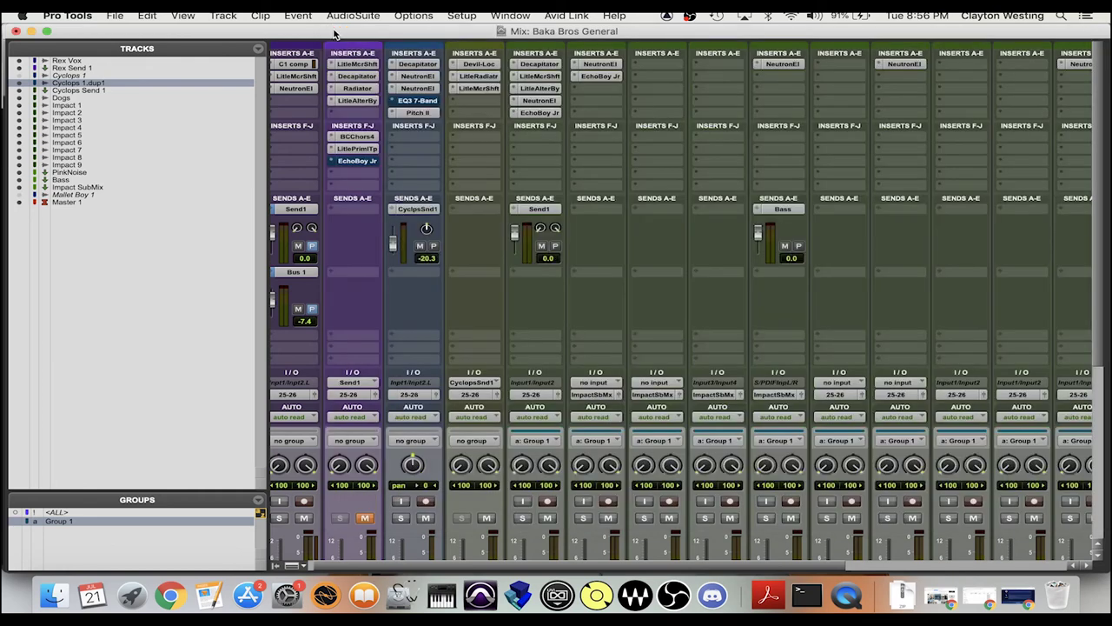
{"action": "left_click", "coordinate": [413, 93]}
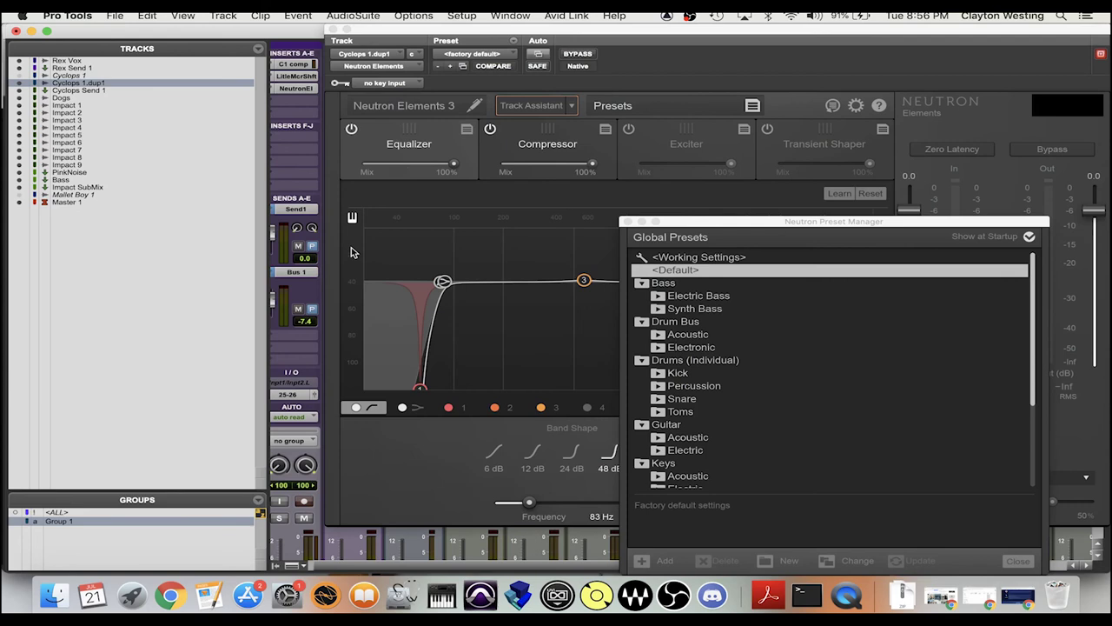
{"action": "left_click", "coordinate": [422, 90]}
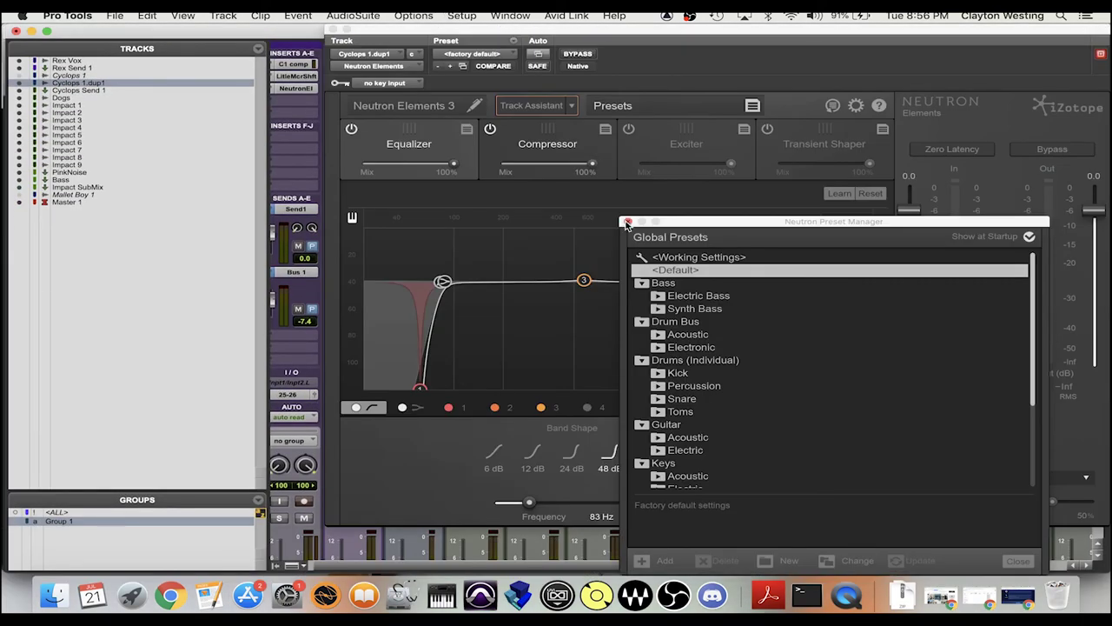
{"action": "left_click", "coordinate": [628, 222]}
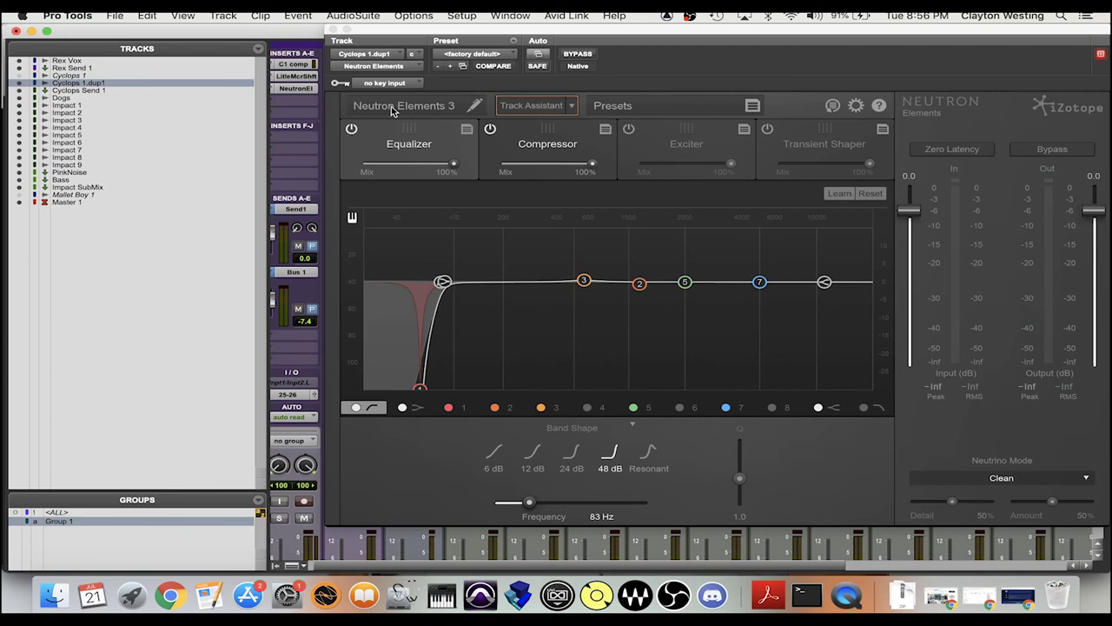
{"action": "left_click", "coordinate": [332, 31]}
{"action": "left_click", "coordinate": [333, 31]}
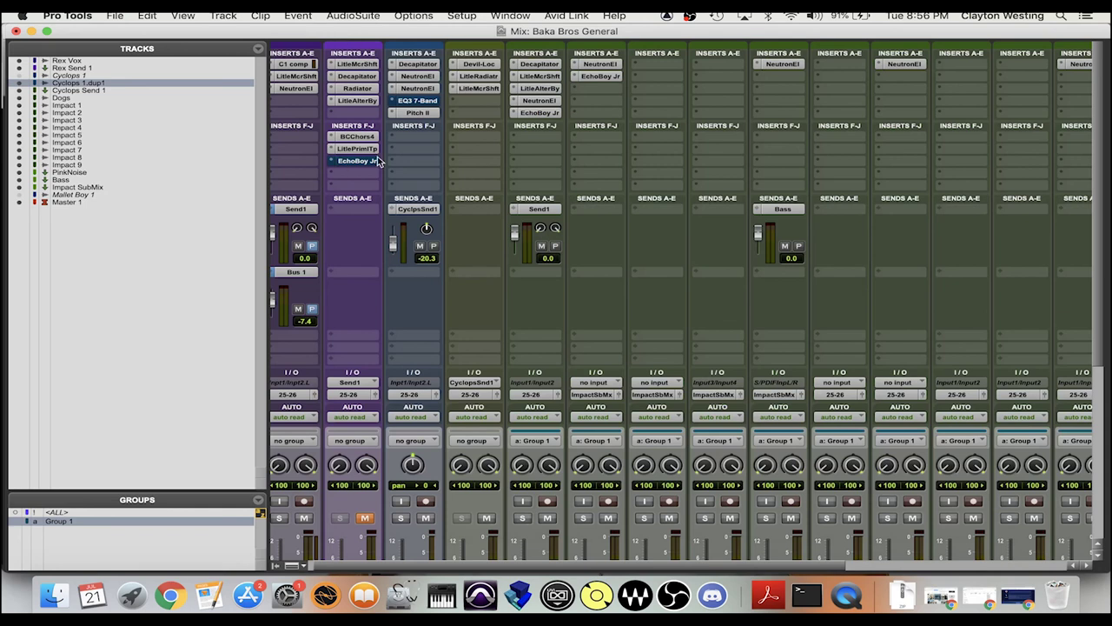
Toggle Bypass on Cyclops 1.dup1's Pitch II (-3 semitones coarse) and close its window
{"action": "left_click", "coordinate": [418, 113]}
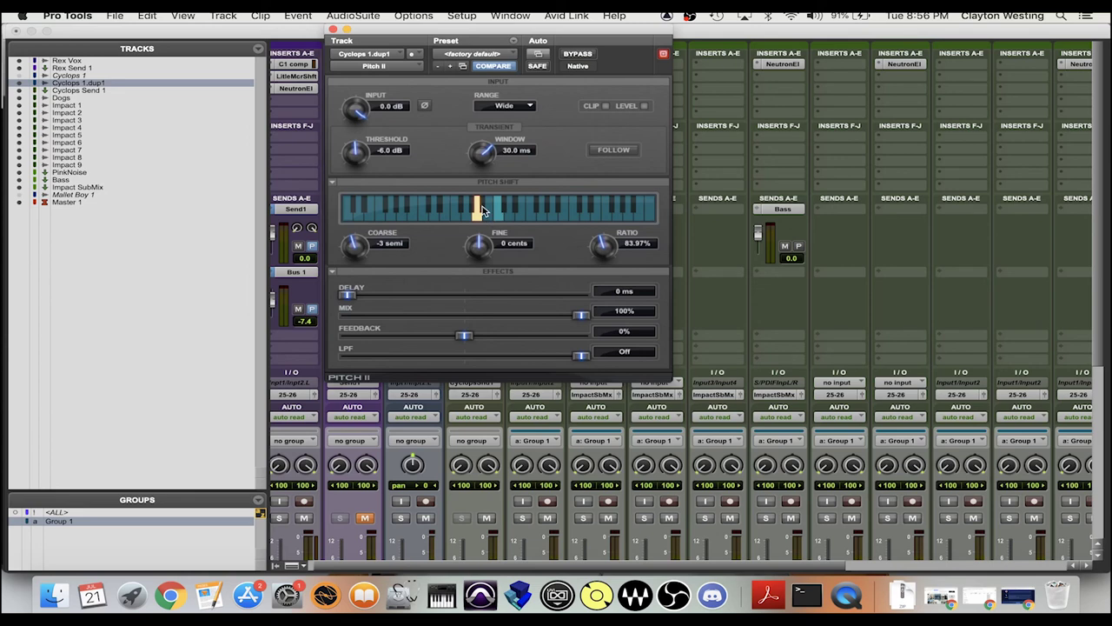
{"action": "left_click", "coordinate": [573, 57]}
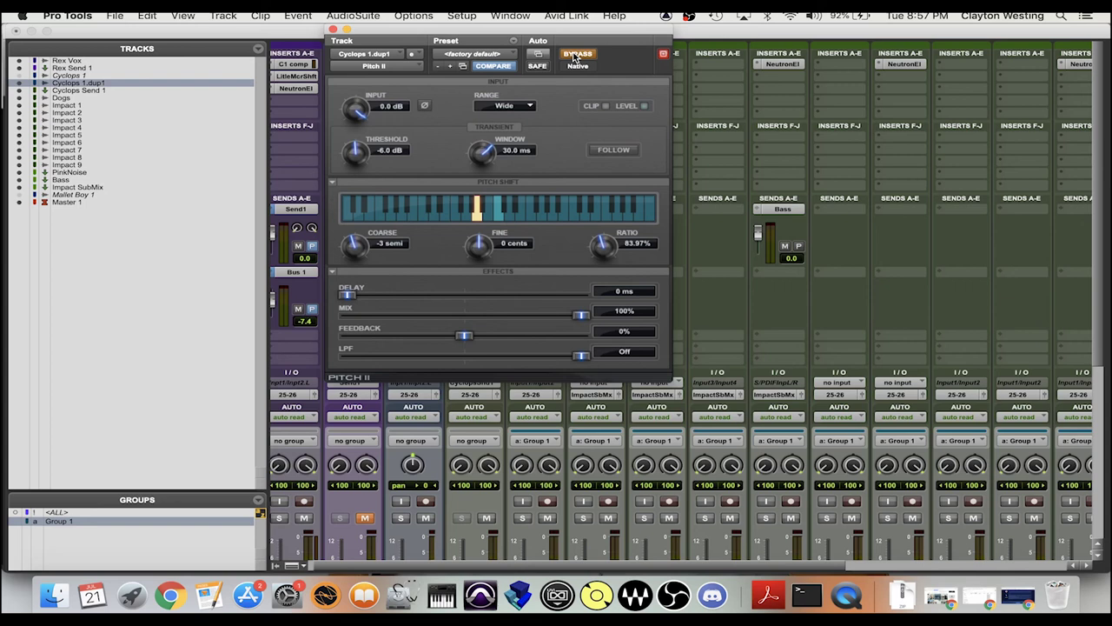
{"action": "left_click", "coordinate": [332, 30]}
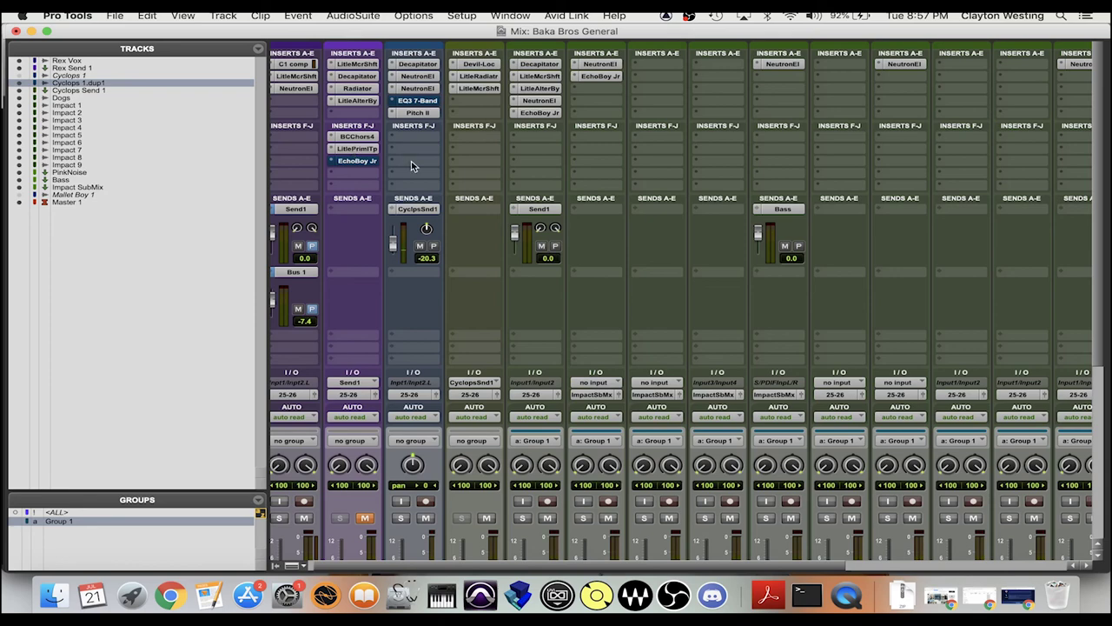
{"action": "scroll", "coordinate": [411, 161], "scroll_direction": "down", "scroll_amount": 10}
{"action": "scroll", "coordinate": [411, 280], "scroll_direction": "up", "scroll_amount": 10}
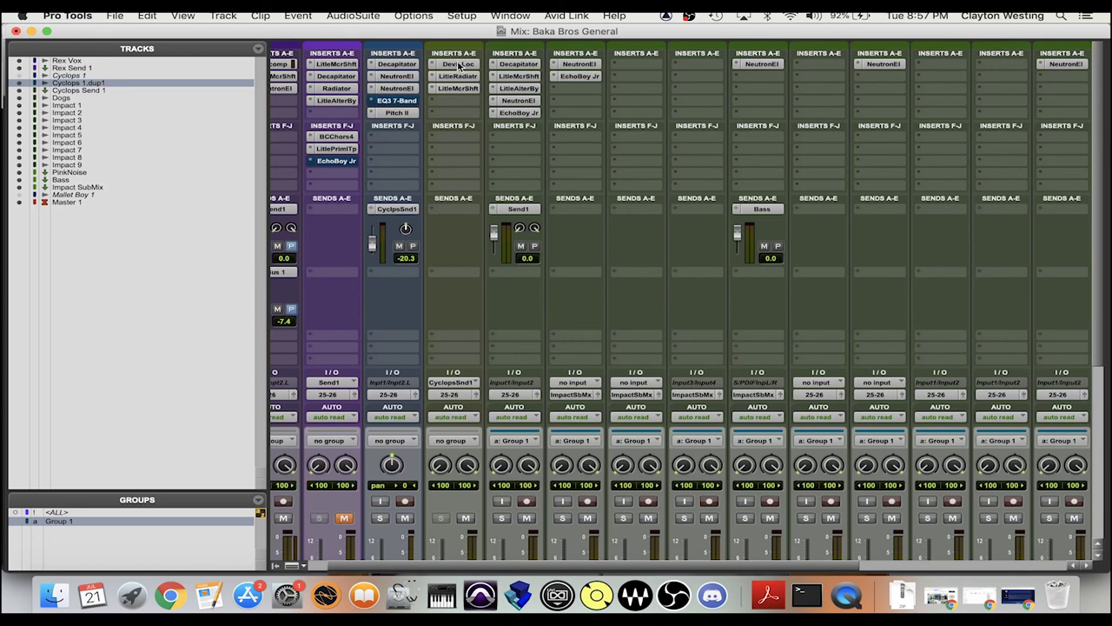
{"action": "left_click", "coordinate": [459, 64]}
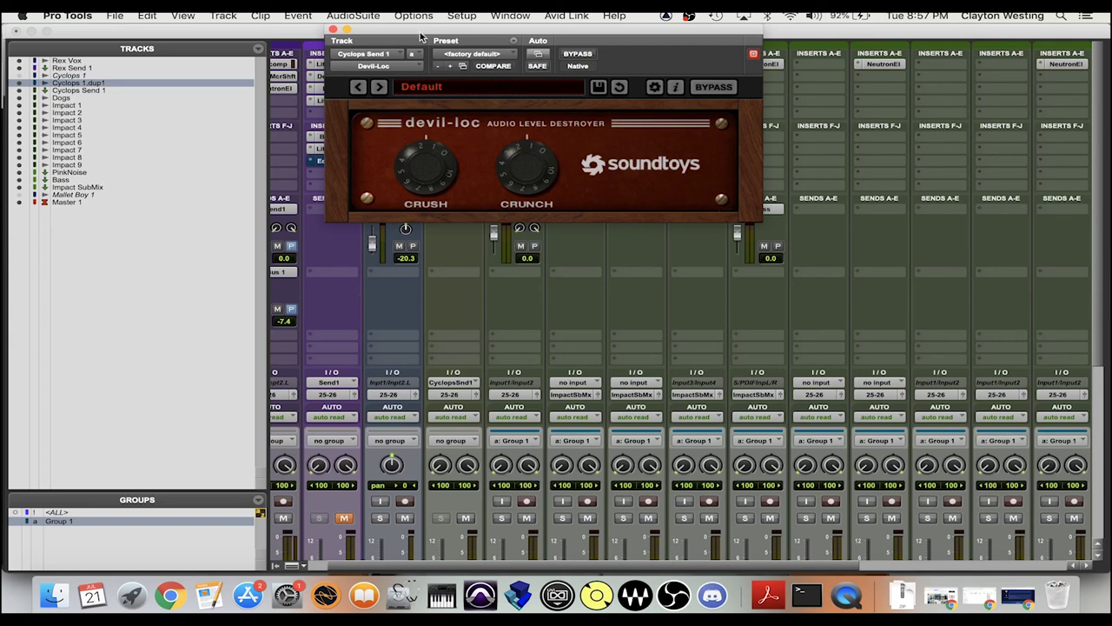
{"action": "left_click_drag", "start_coordinate": [415, 37], "coordinate": [589, 37]}
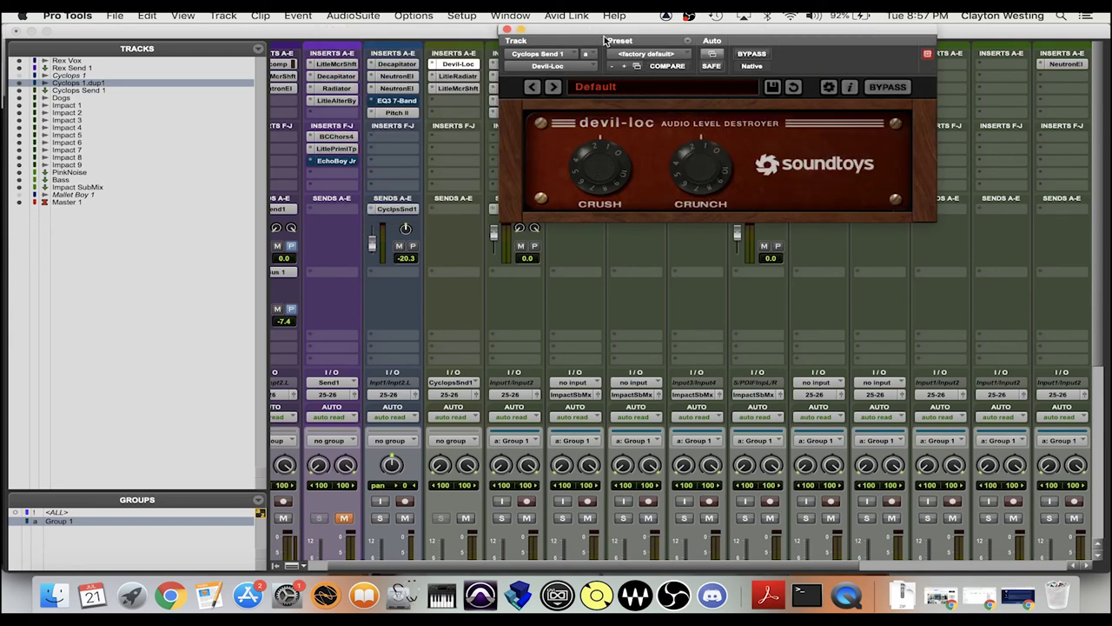
{"action": "left_click", "coordinate": [508, 30]}
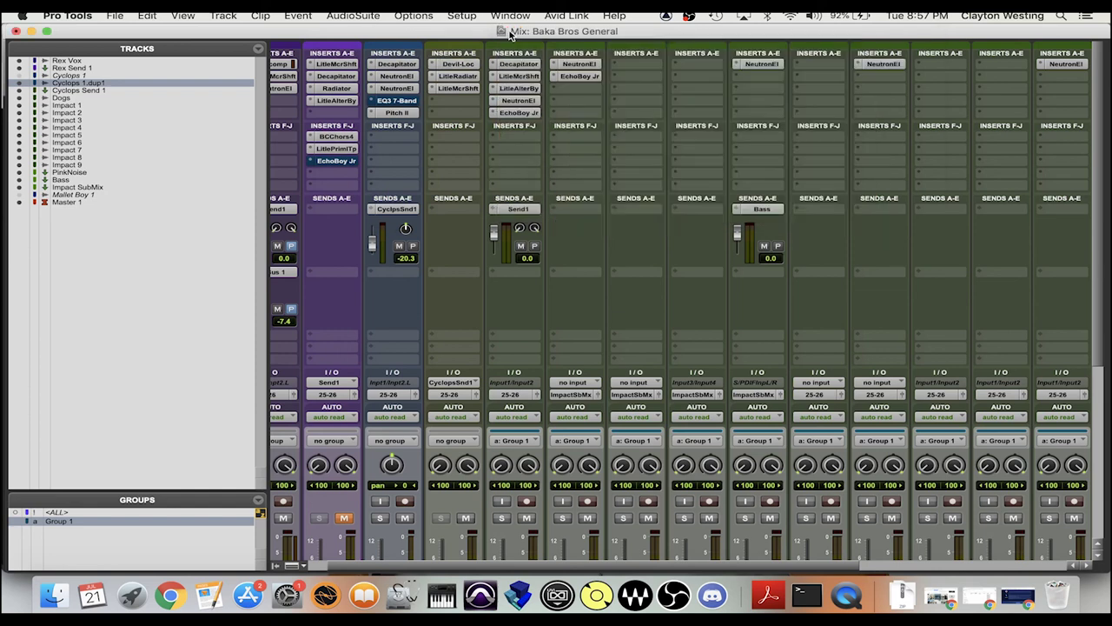
{"action": "left_click", "coordinate": [457, 77]}
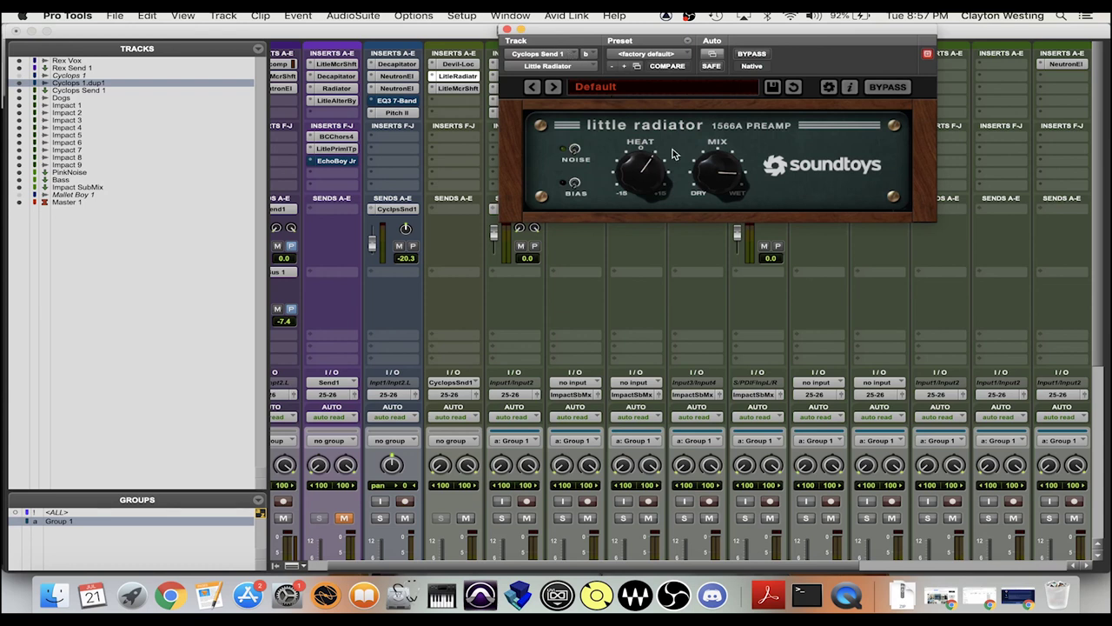
{"action": "left_click", "coordinate": [506, 31]}
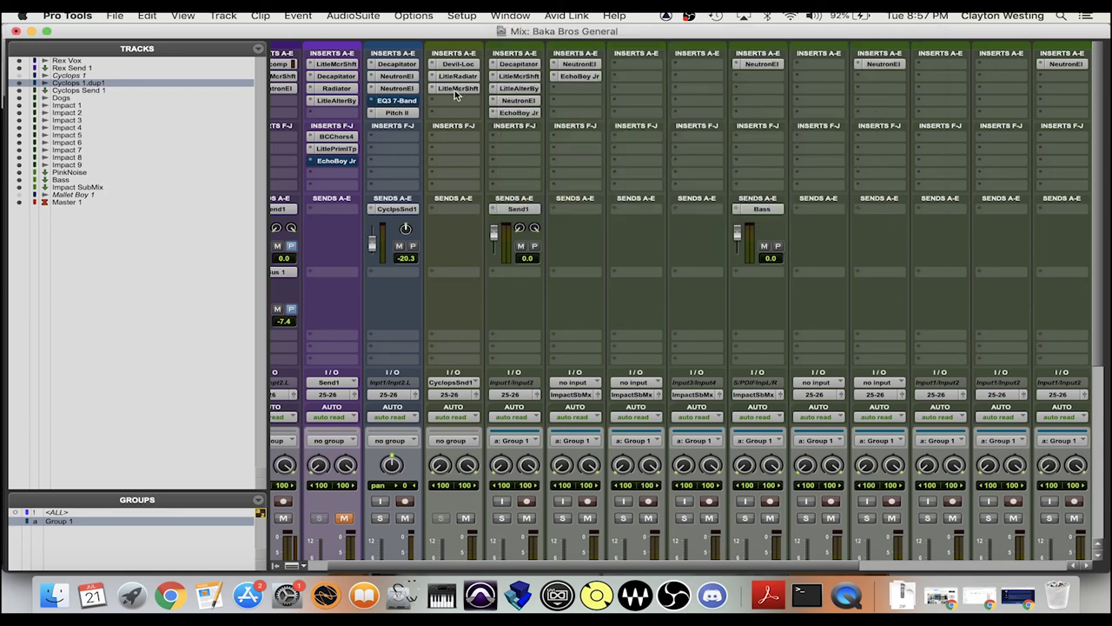
{"action": "left_click", "coordinate": [454, 90]}
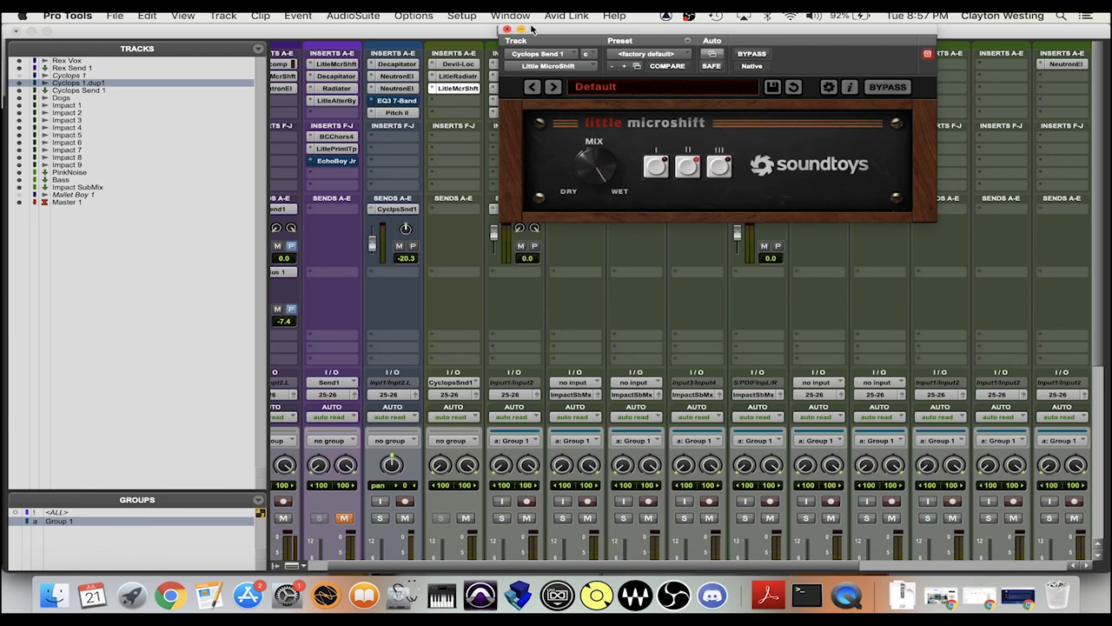
{"action": "left_click", "coordinate": [506, 30]}
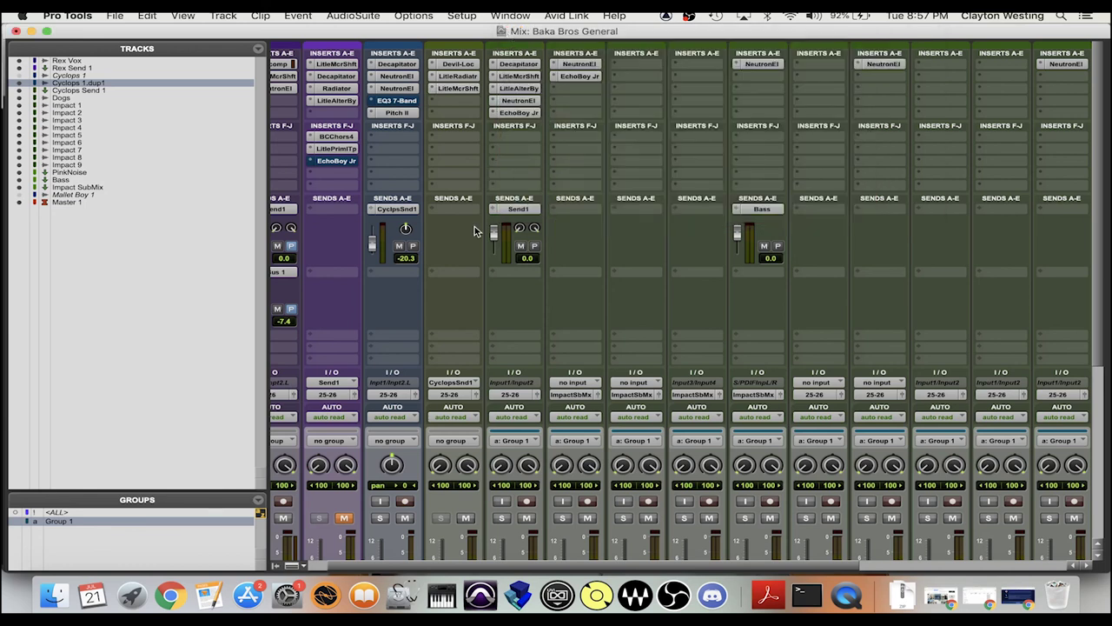
Switch from the Mix window to the Baka Bros General Edit window, showing the Cyclops 1.dup1_06 clip on the timeline
{"action": "scroll", "coordinate": [473, 252], "scroll_direction": "down", "scroll_amount": 6}
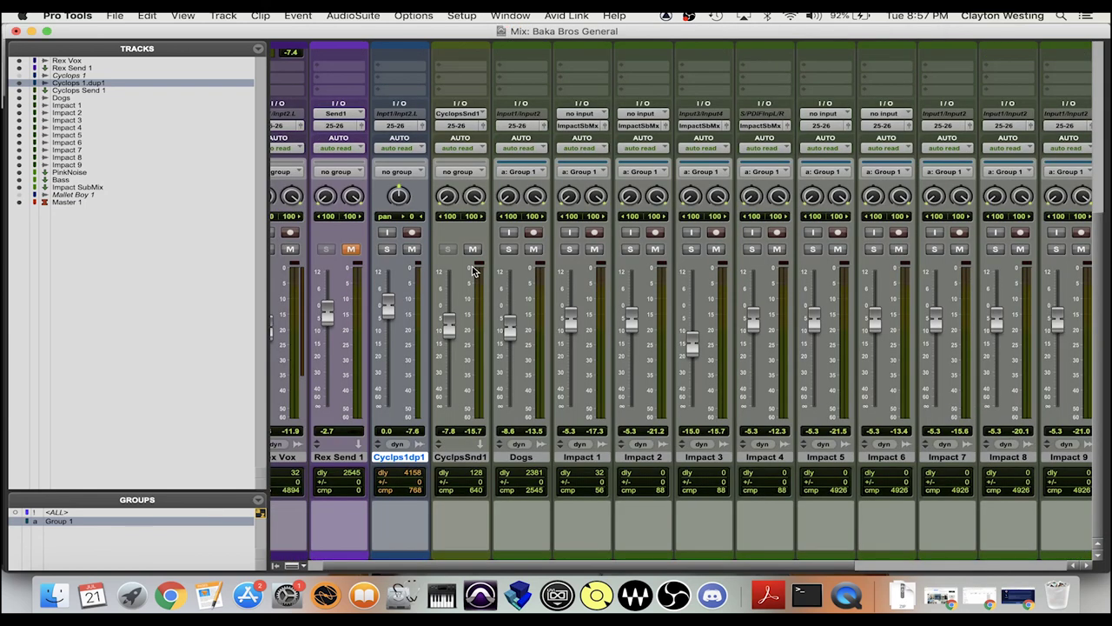
{"action": "scroll", "coordinate": [472, 271], "scroll_direction": "up", "scroll_amount": 5}
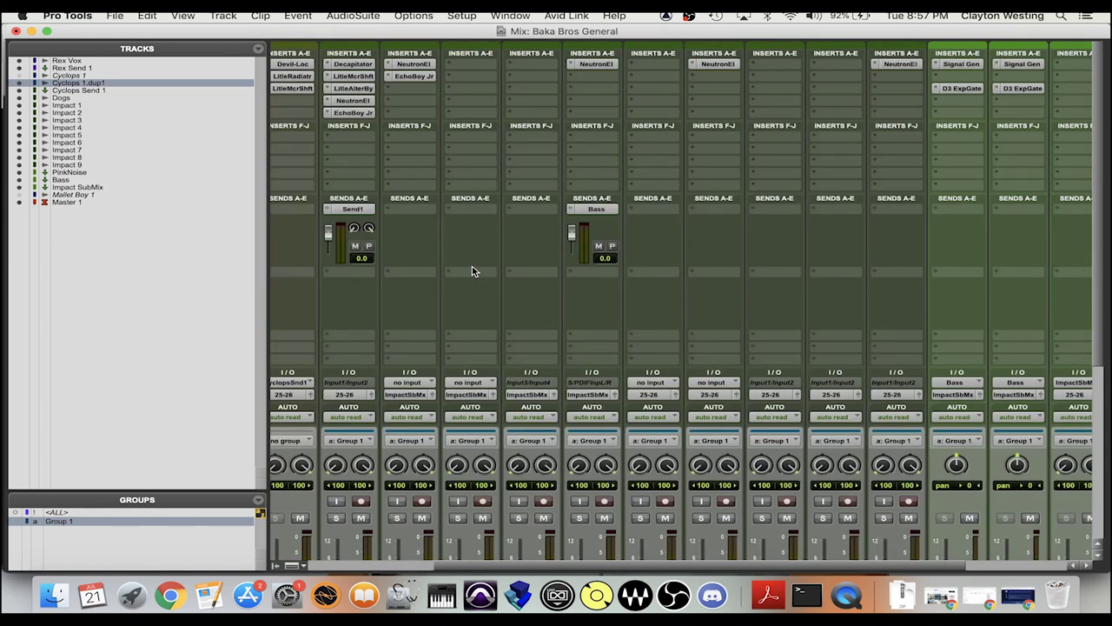
{"action": "key", "text": "super+equal"}
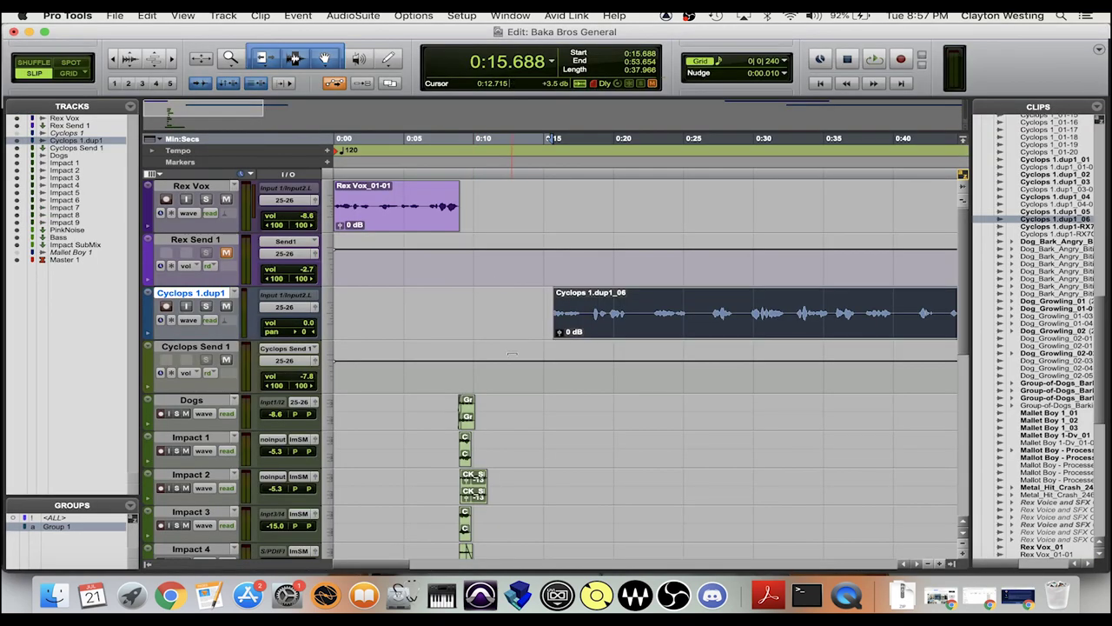
{"action": "scroll", "coordinate": [512, 353], "scroll_direction": "right", "scroll_amount": 3}
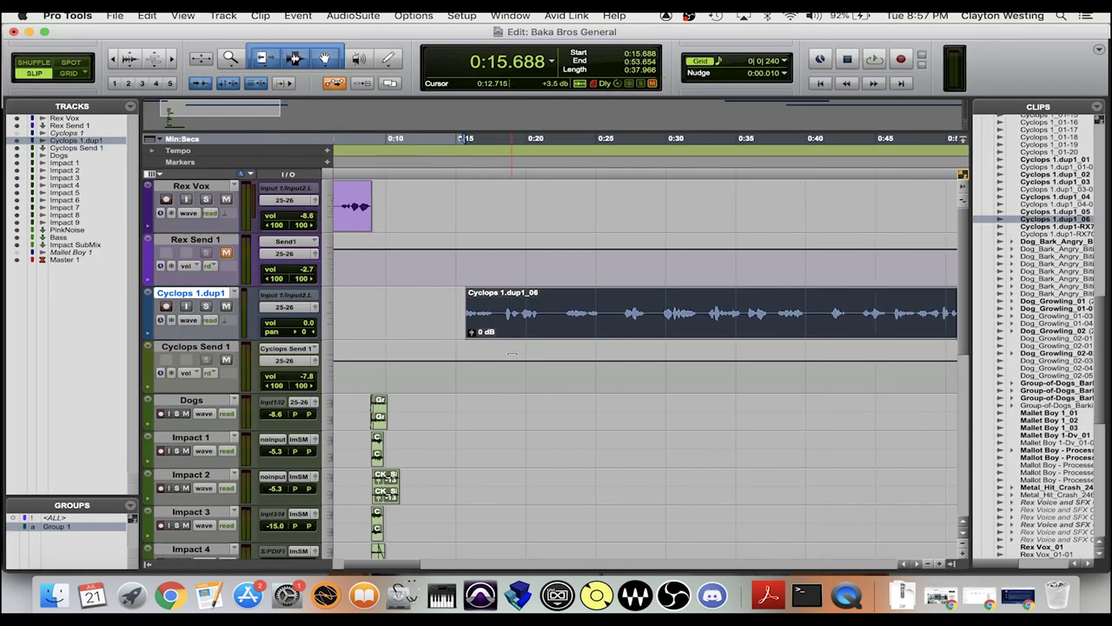
{"action": "scroll", "coordinate": [511, 354], "scroll_direction": "down", "scroll_amount": 2}
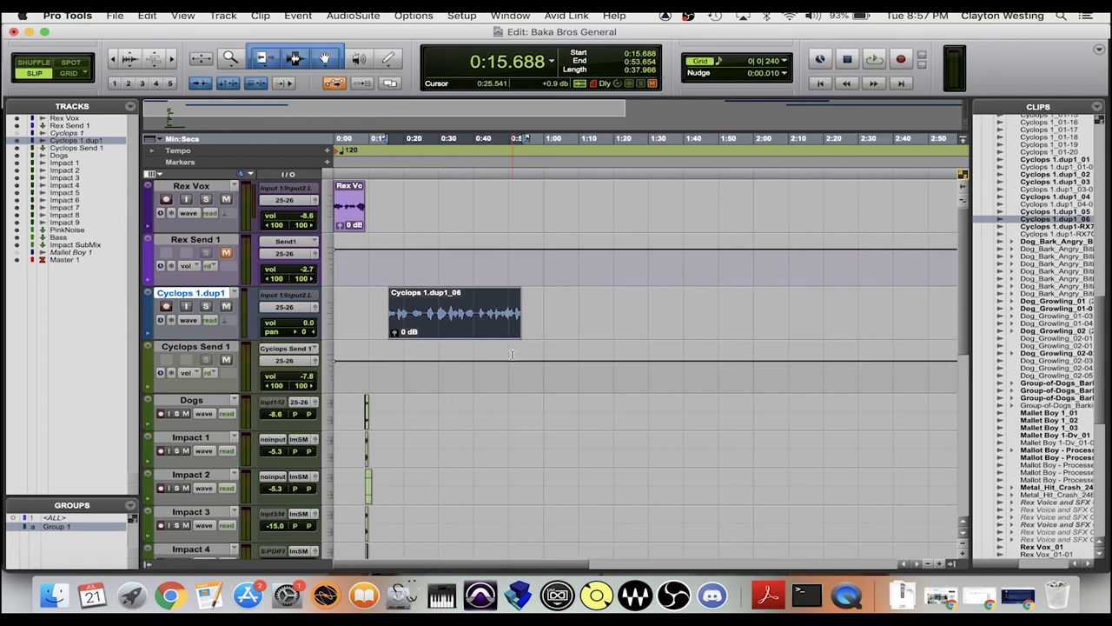